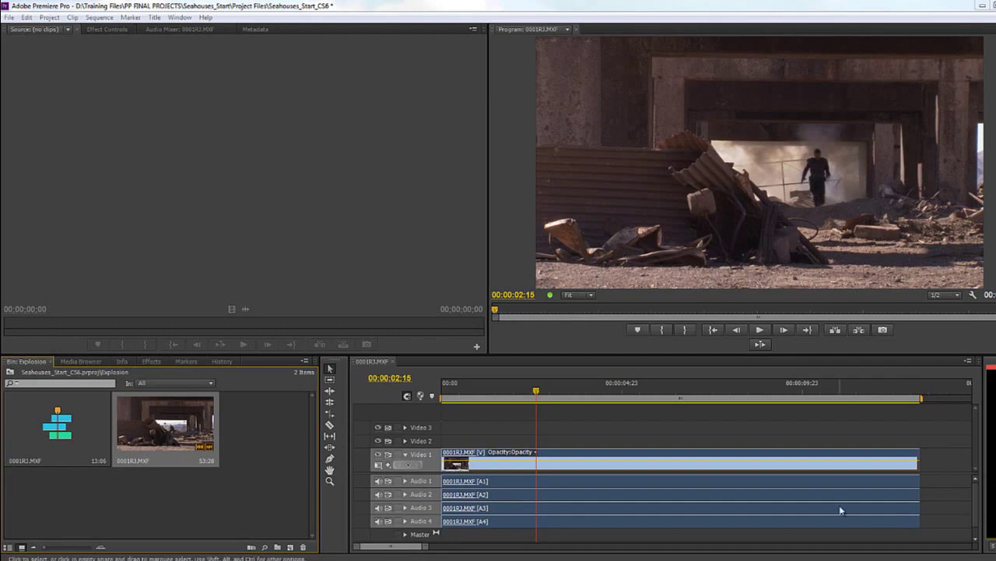
# Show the clip's effect controls at 00:00:02:23 and mute audio tracks 1 to 4.
pyautogui.moveTo(538, 391); pyautogui.dragTo(549, 391)
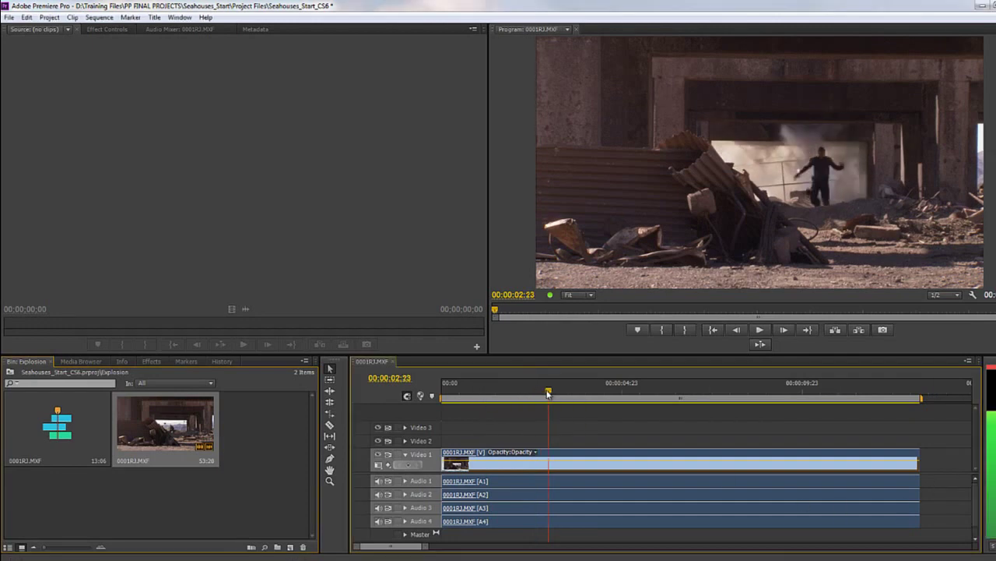
pyautogui.click(105, 31)
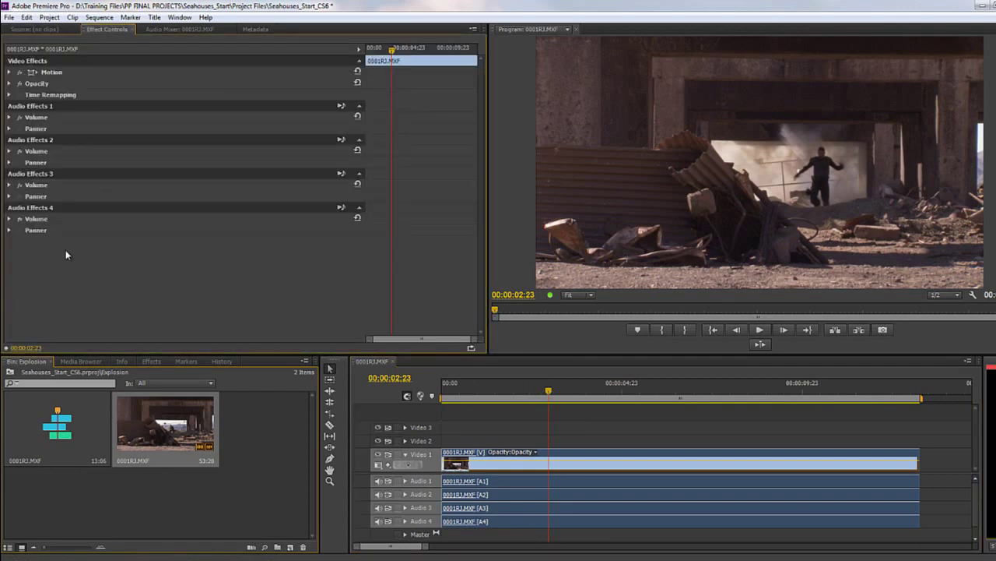
pyautogui.click(378, 480)
pyautogui.click(379, 495)
pyautogui.click(378, 508)
pyautogui.click(378, 521)
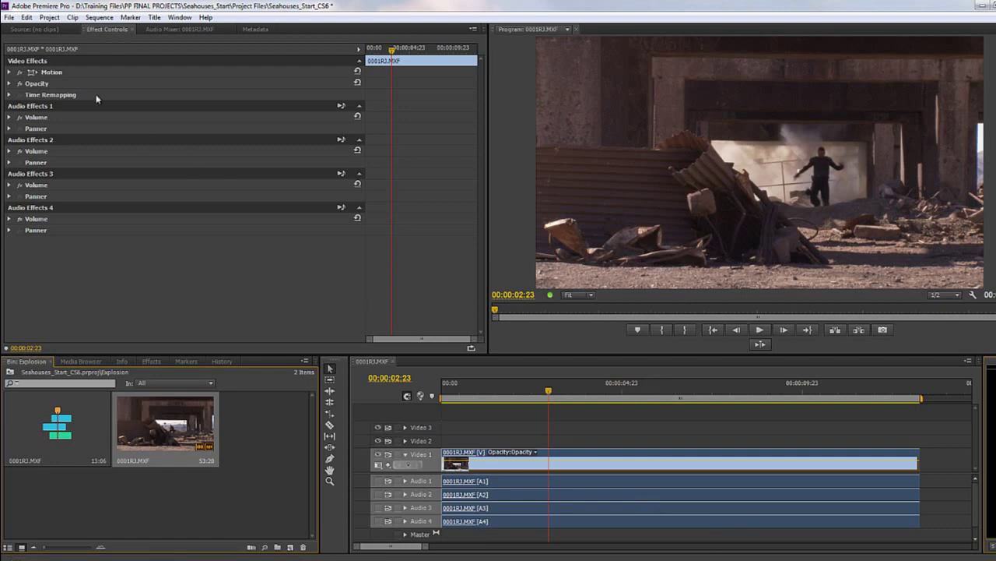
# Expand the clip's Time Remapping settings to inspect the Speed property and its keyframe controls.
pyautogui.click(9, 95)
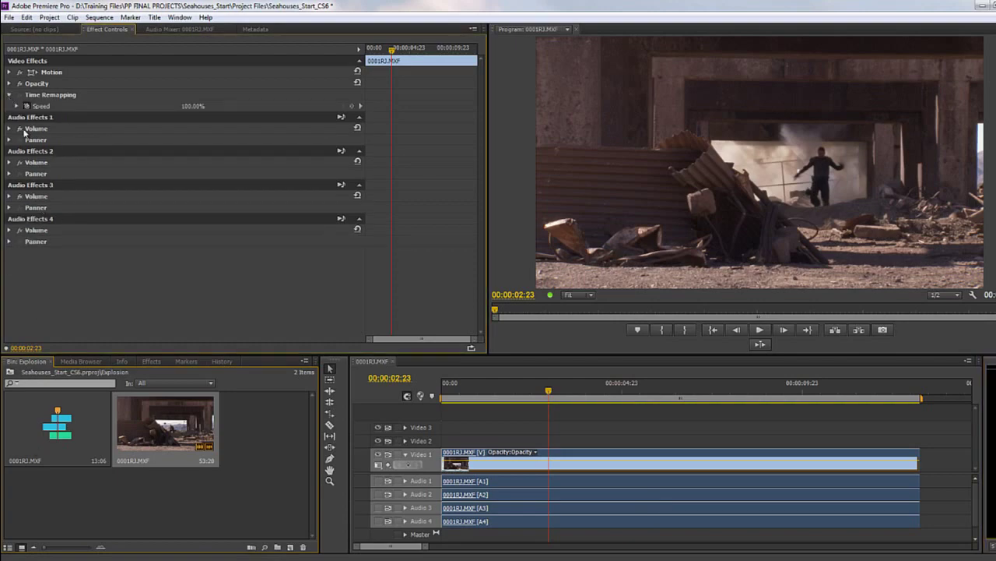
pyautogui.click(15, 106)
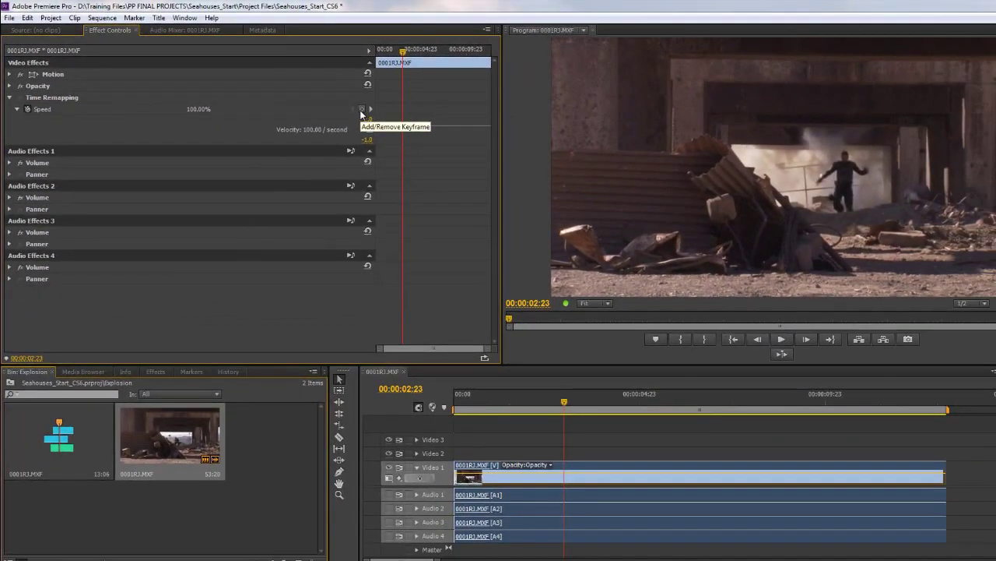
pyautogui.click(421, 480)
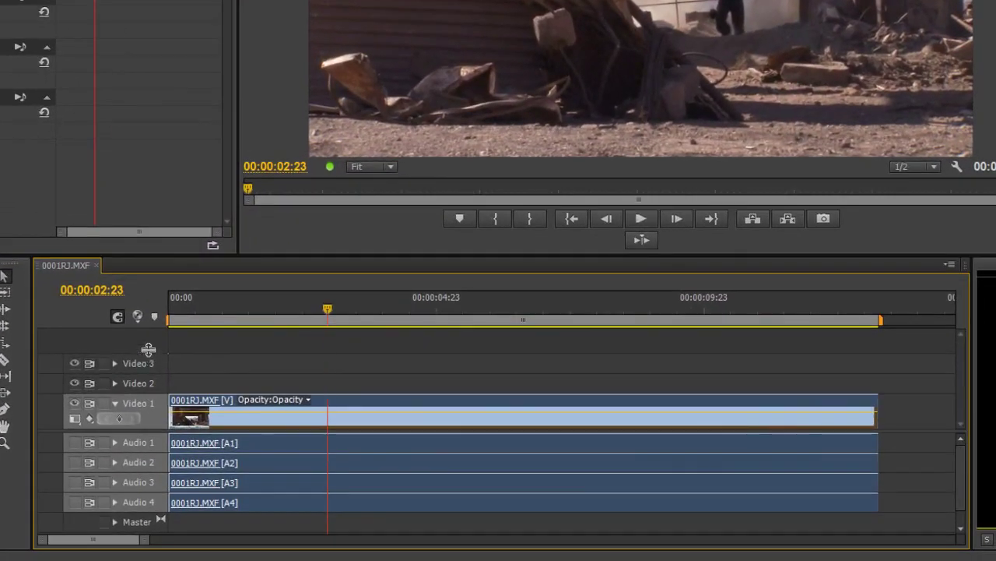
# Increase the height of the Video 1 track and enlarge the video track area of the timeline.
pyautogui.moveTo(303, 392); pyautogui.dragTo(305, 385)
pyautogui.moveTo(149, 340); pyautogui.dragTo(148, 342)
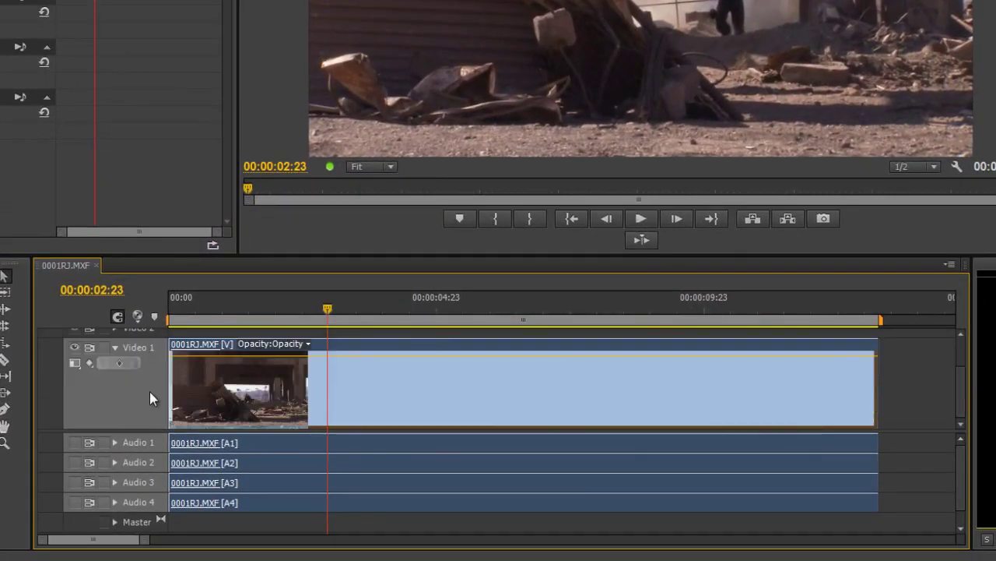
pyautogui.moveTo(149, 433); pyautogui.dragTo(149, 498)
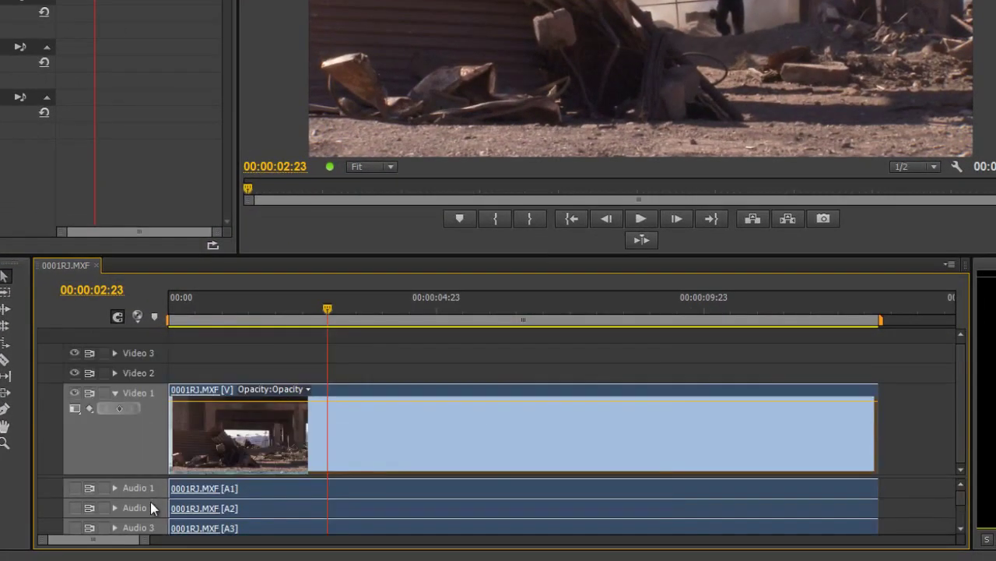
# Show the Time Remapping Speed line on the 0001RJ.MXF clip in the timeline.
pyautogui.click(381, 456)
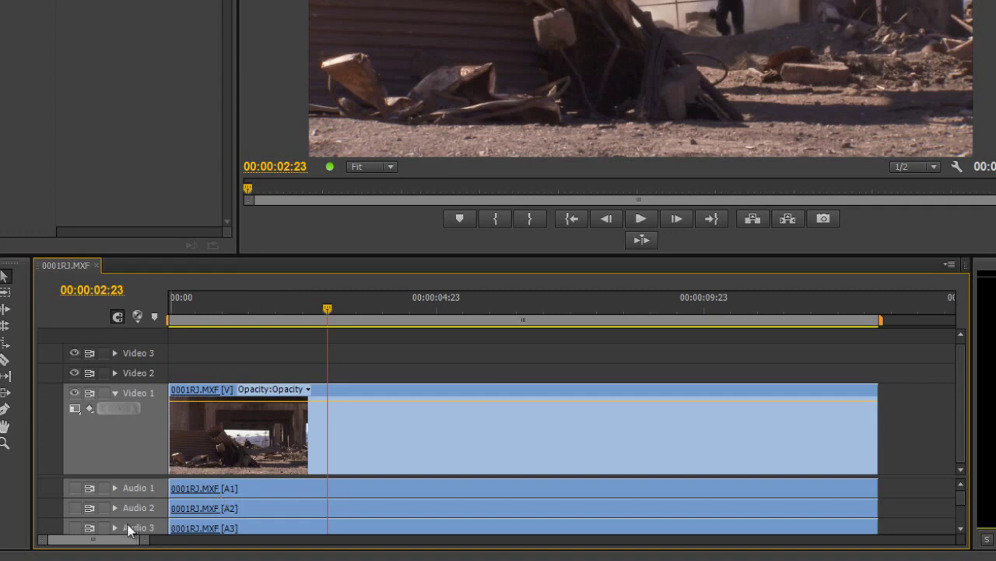
pyautogui.moveTo(137, 545)
pyautogui.mouseDown()
pyautogui.moveTo(117, 541)
pyautogui.moveTo(138, 543)
pyautogui.mouseUp()
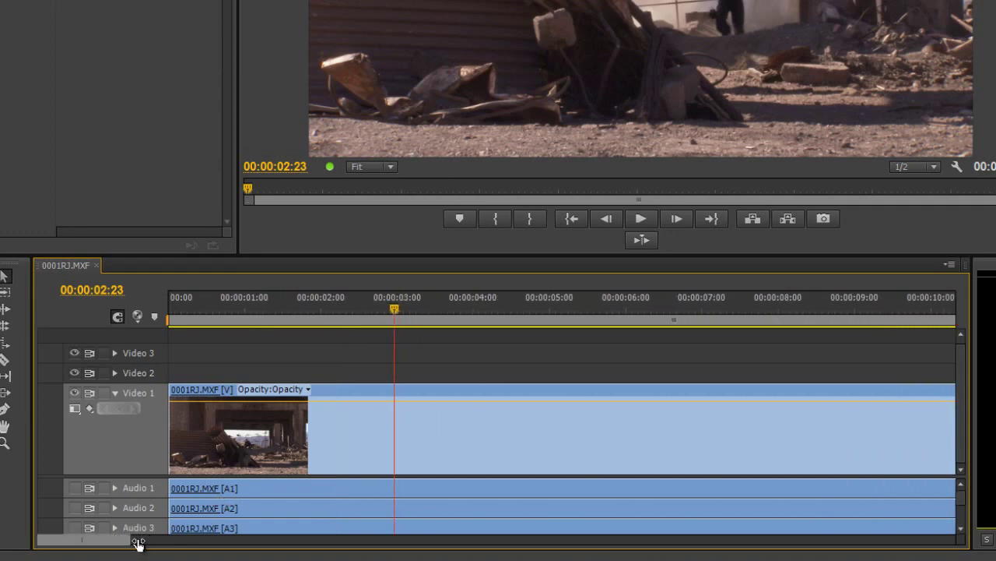
pyautogui.click(308, 389)
pyautogui.moveTo(305, 442)
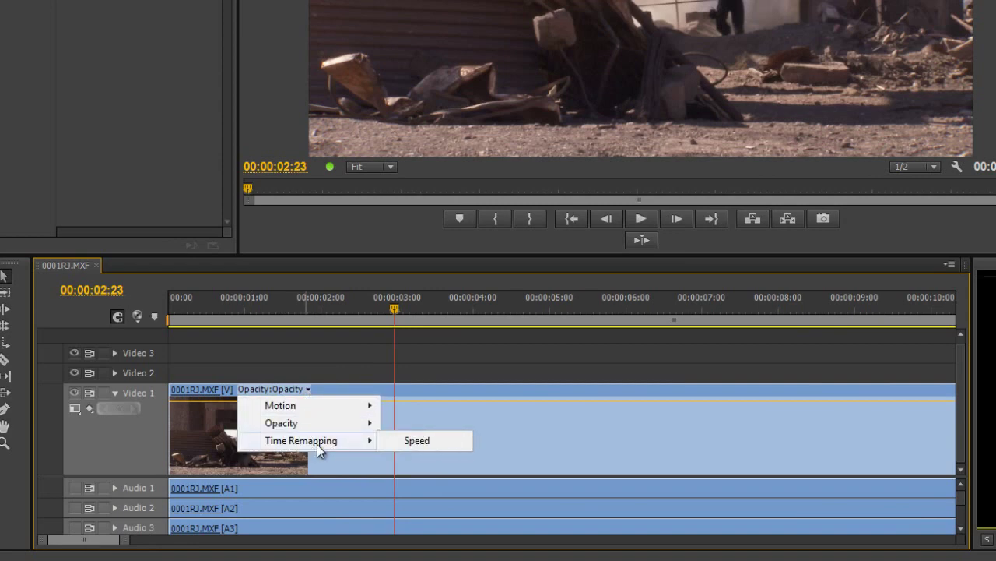
pyautogui.click(407, 443)
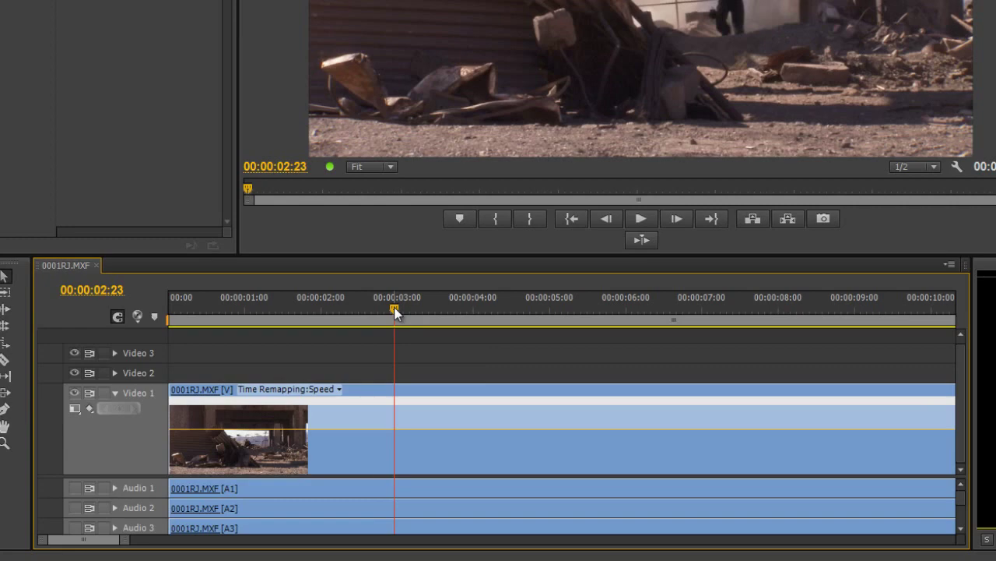
# Add a speed keyframe to the clip at 00:00:03:23, while the explosion is under way.
pyautogui.moveTo(394, 306); pyautogui.dragTo(433, 312)
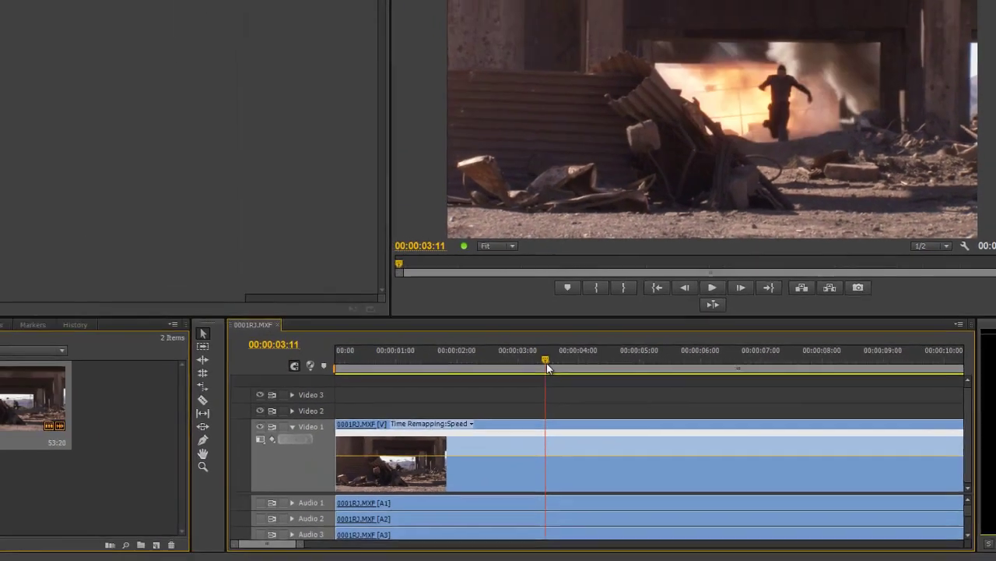
pyautogui.moveTo(547, 363); pyautogui.dragTo(598, 380)
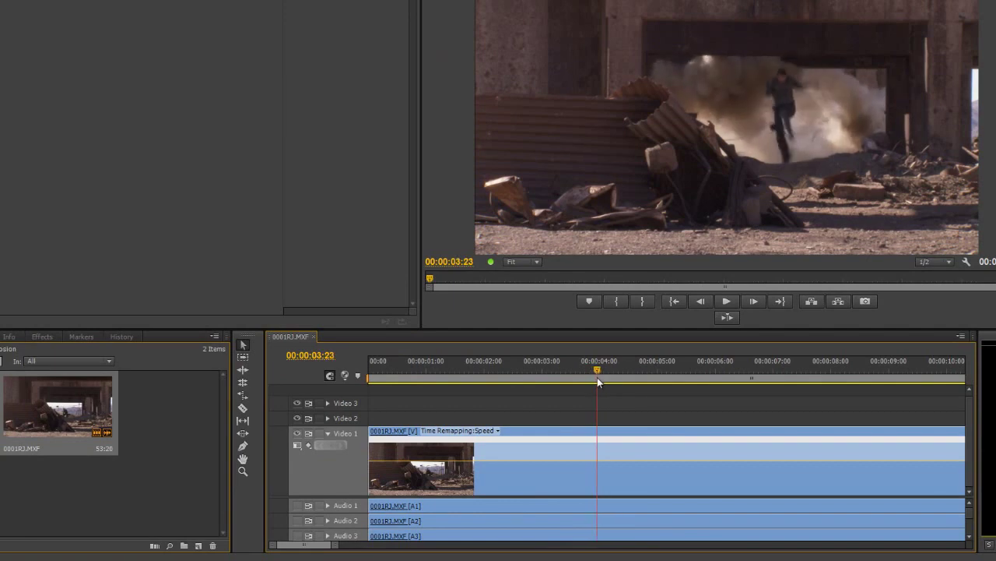
pyautogui.click(589, 450)
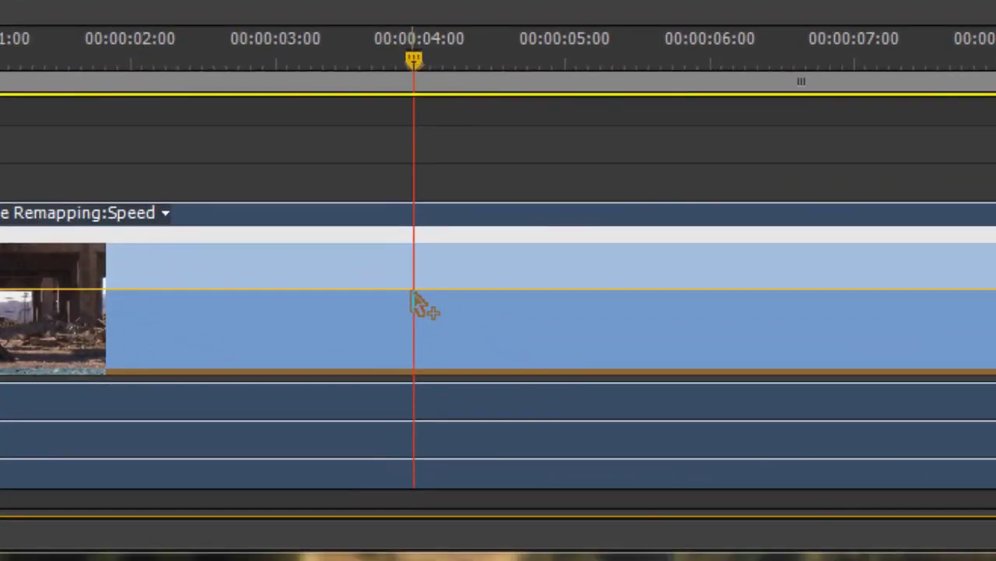
pyautogui.moveTo(413, 299)
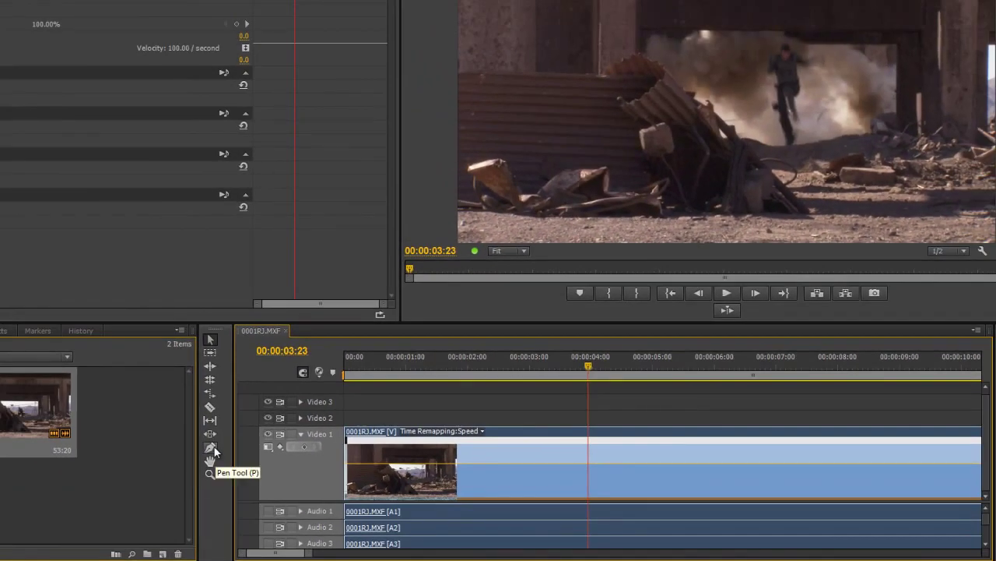
pyautogui.click(210, 447)
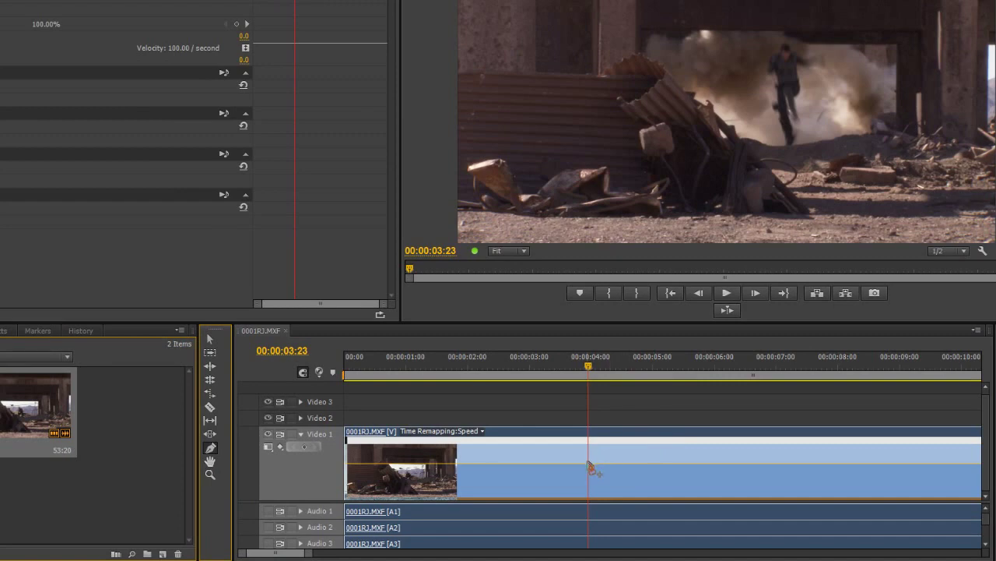
pyautogui.click(210, 340)
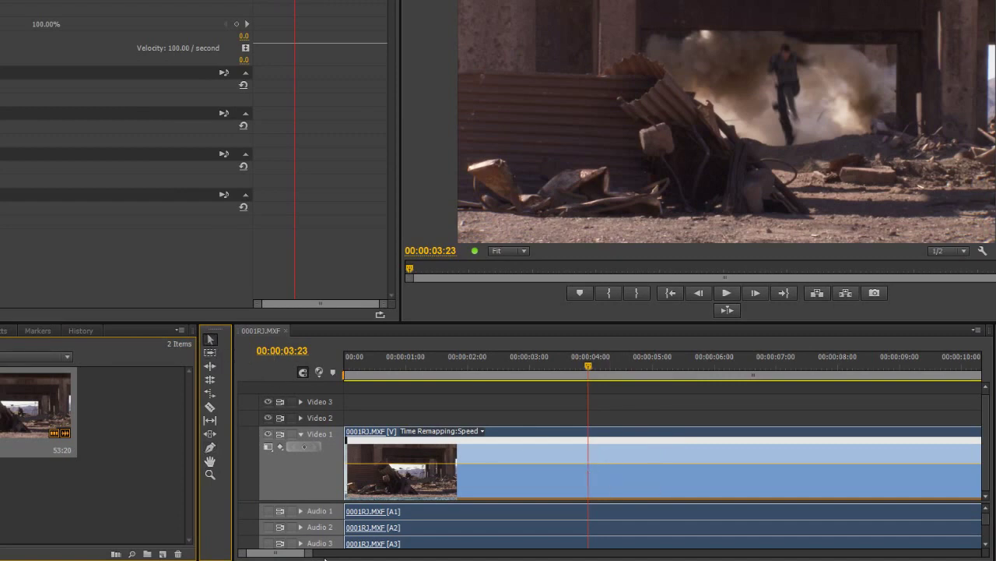
pyautogui.click(306, 445)
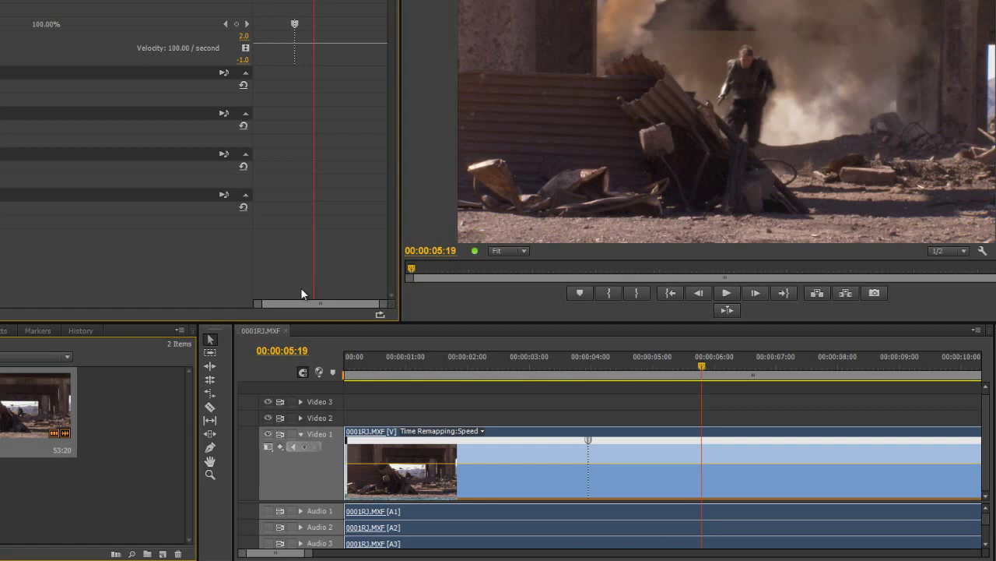
# Lower the clip's speed after the keyframe to 20%.
pyautogui.click(530, 374)
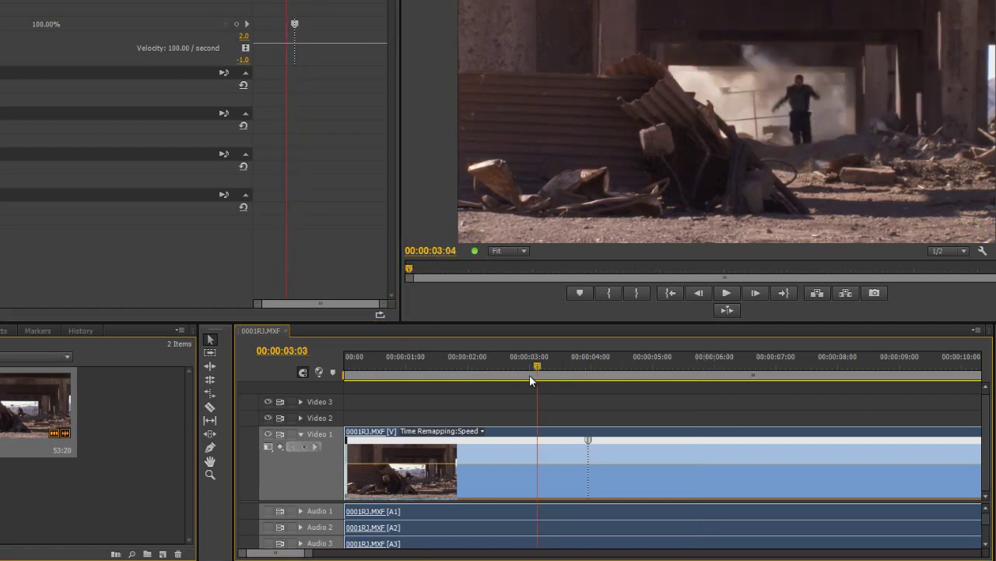
pyautogui.moveTo(529, 374); pyautogui.dragTo(610, 382)
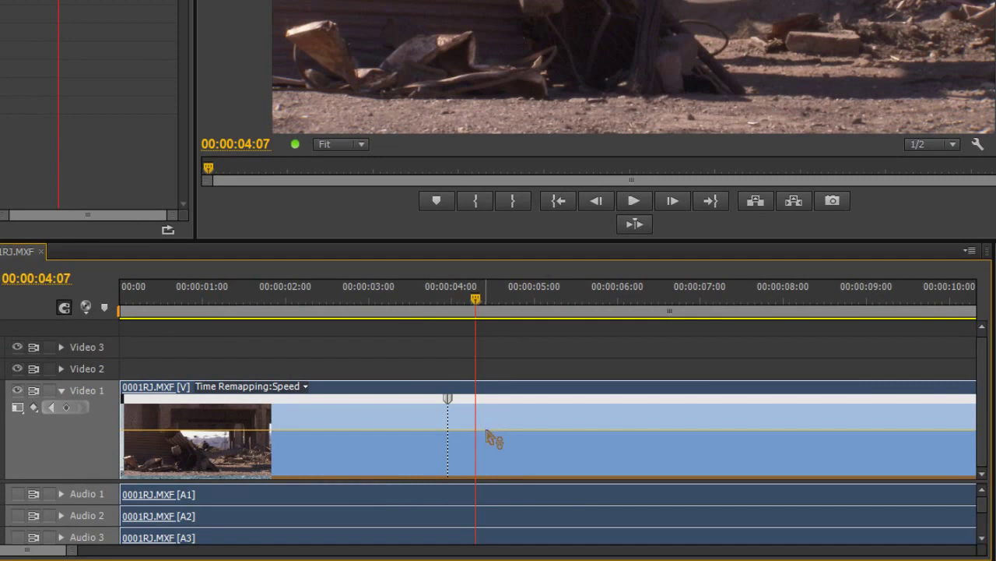
pyautogui.moveTo(488, 430); pyautogui.dragTo(493, 507)
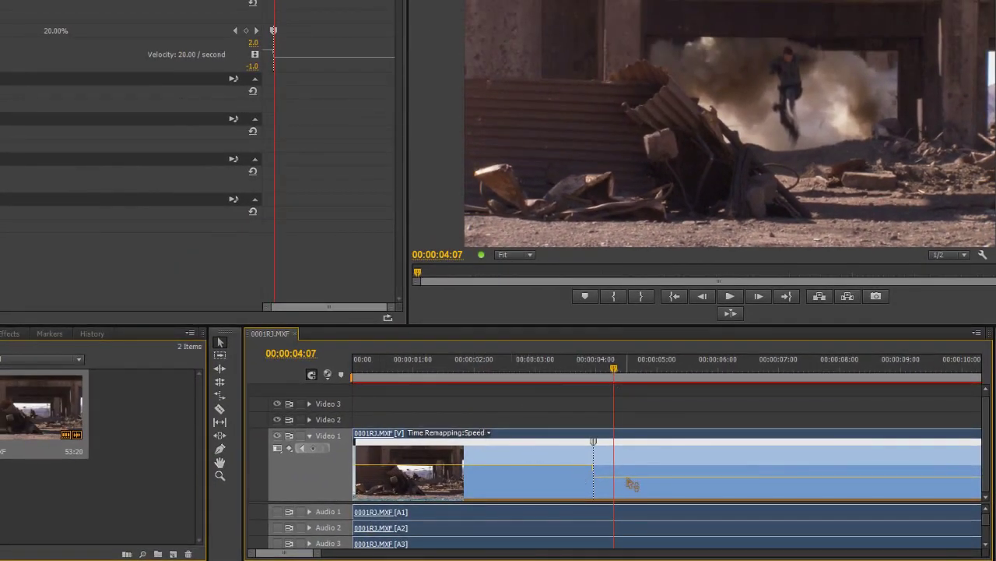
# Play the sequence across the speed keyframe to review the change into slow motion.
pyautogui.moveTo(549, 375); pyautogui.dragTo(536, 375)
pyautogui.press('space')
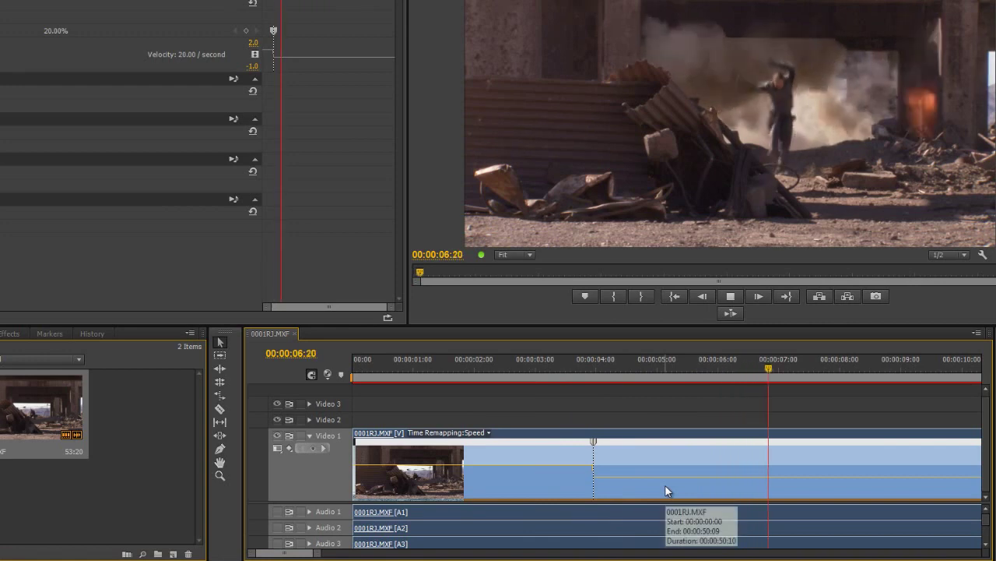
pyautogui.press('space')
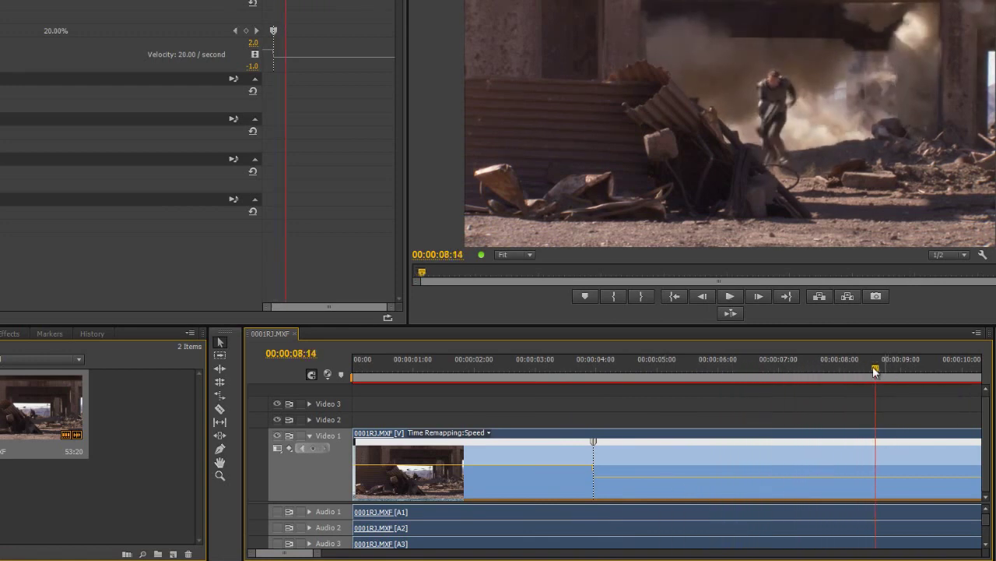
pyautogui.press('Left')
pyautogui.click(514, 389)
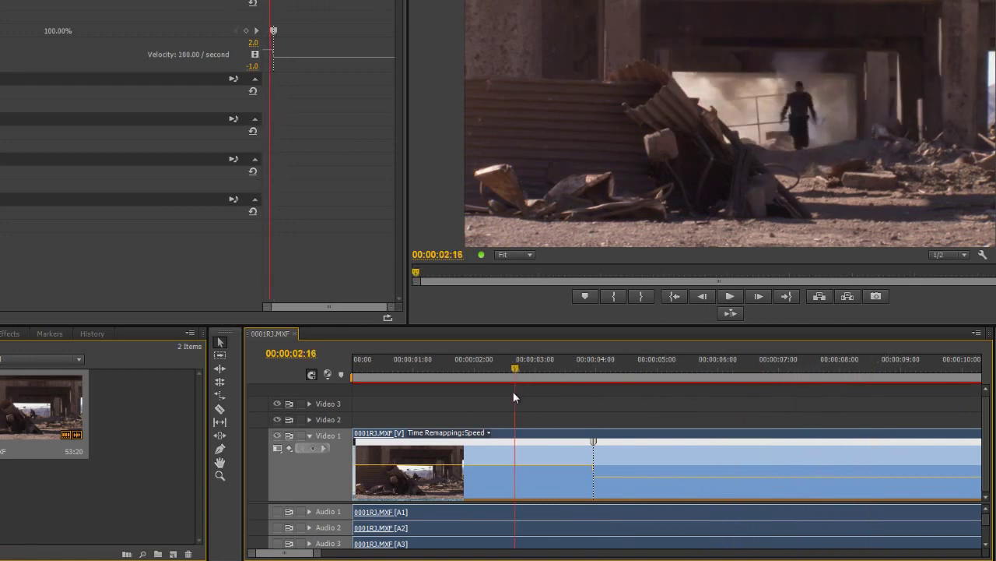
pyautogui.press('space')
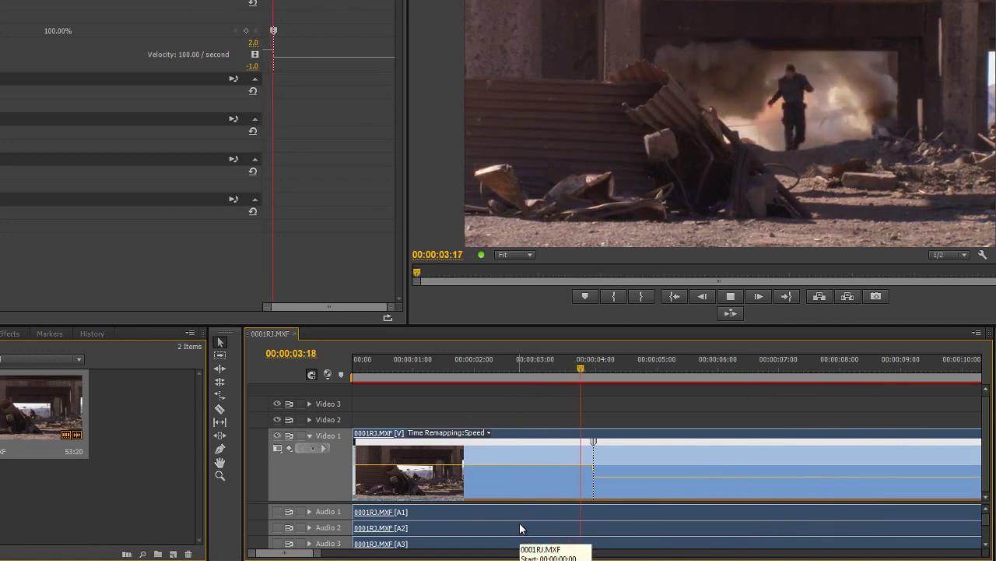
pyautogui.press('space')
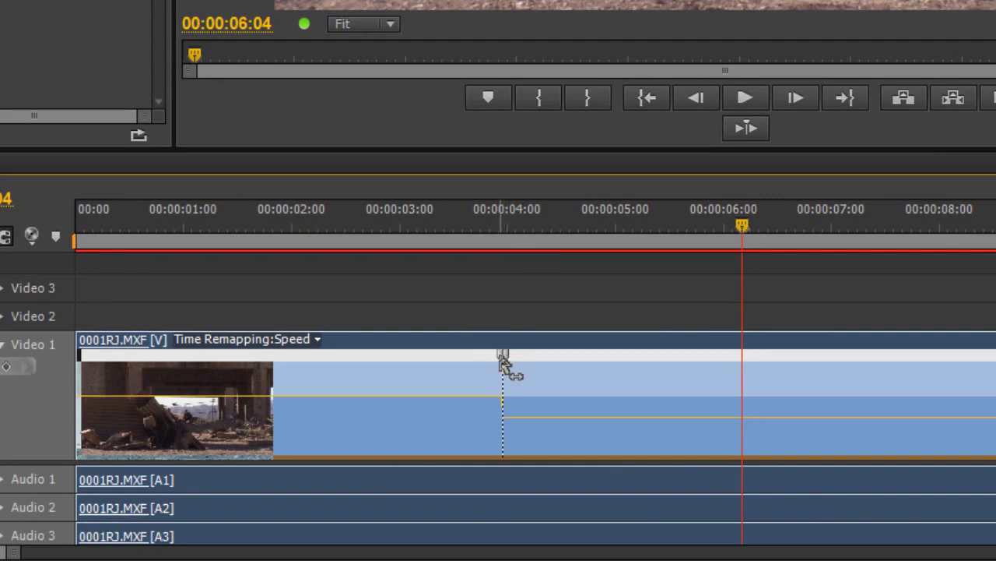
# Split the speed keyframe into a gradual ramp ending at about 00:00:04:10, and select the ramp to show its curve handle.
pyautogui.moveTo(504, 366); pyautogui.dragTo(433, 366)
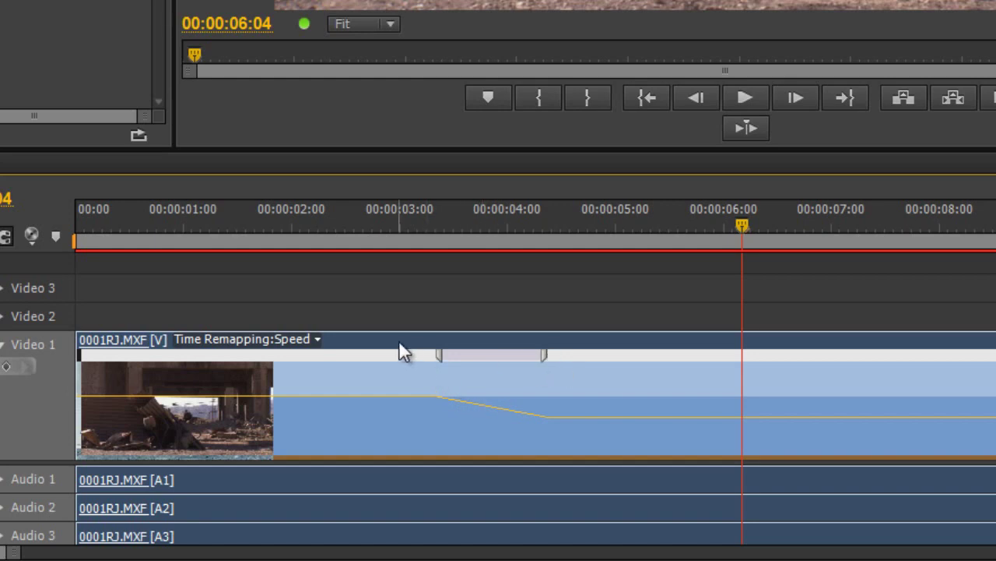
pyautogui.moveTo(440, 370); pyautogui.dragTo(429, 355)
pyautogui.moveTo(553, 360); pyautogui.dragTo(554, 358)
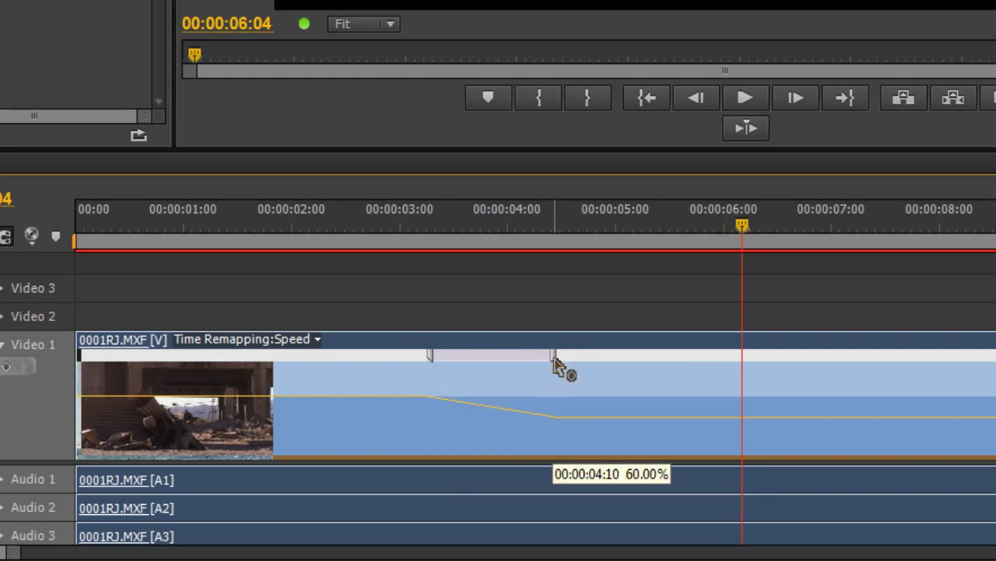
pyautogui.click(498, 391)
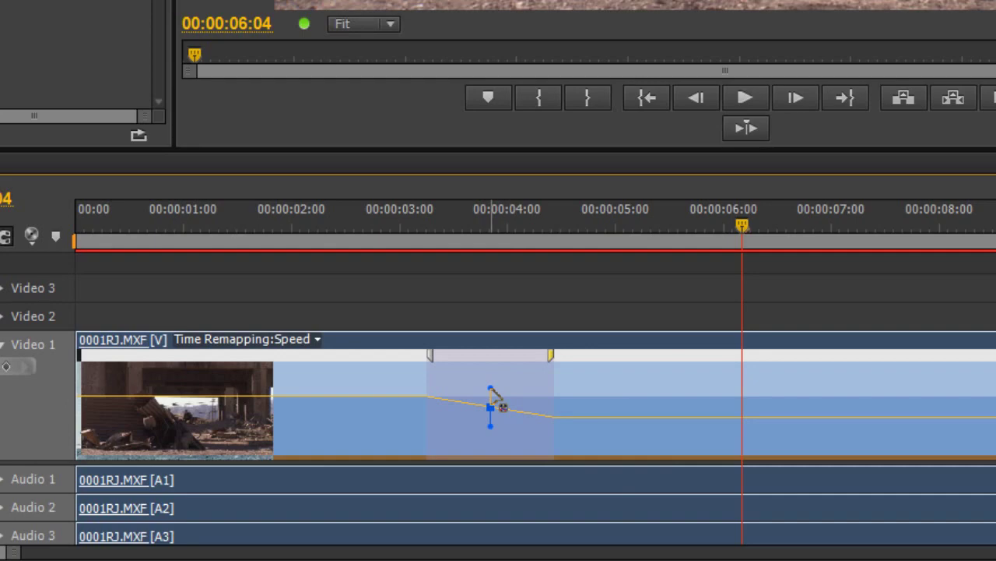
# Play the sequence from about 00:00:02:13 to review the gradual speed ramp.
pyautogui.moveTo(745, 229); pyautogui.dragTo(354, 275)
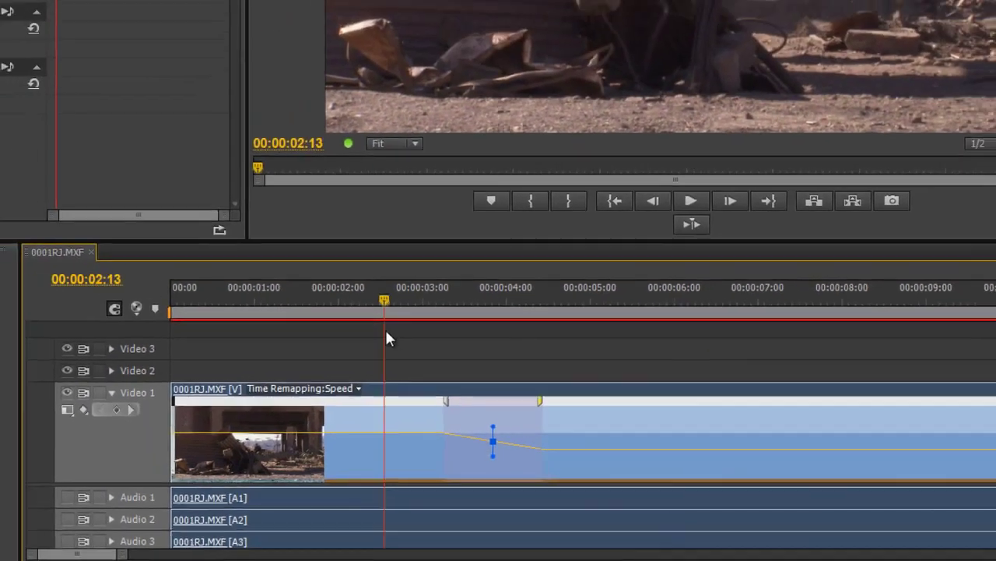
pyautogui.moveTo(389, 338)
pyautogui.mouseDown()
pyautogui.moveTo(401, 335)
pyautogui.moveTo(380, 334)
pyautogui.mouseUp()
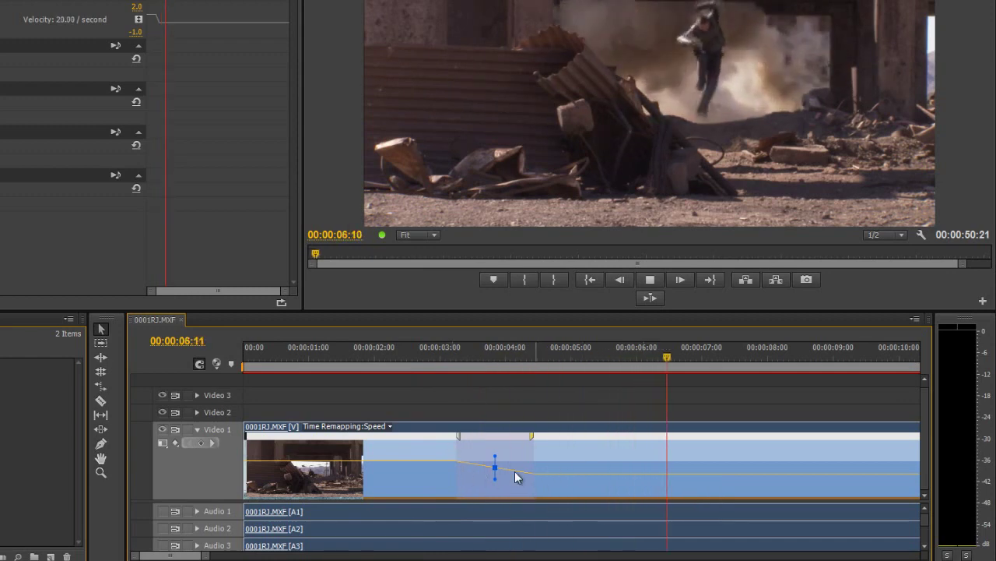
pyautogui.press('space')
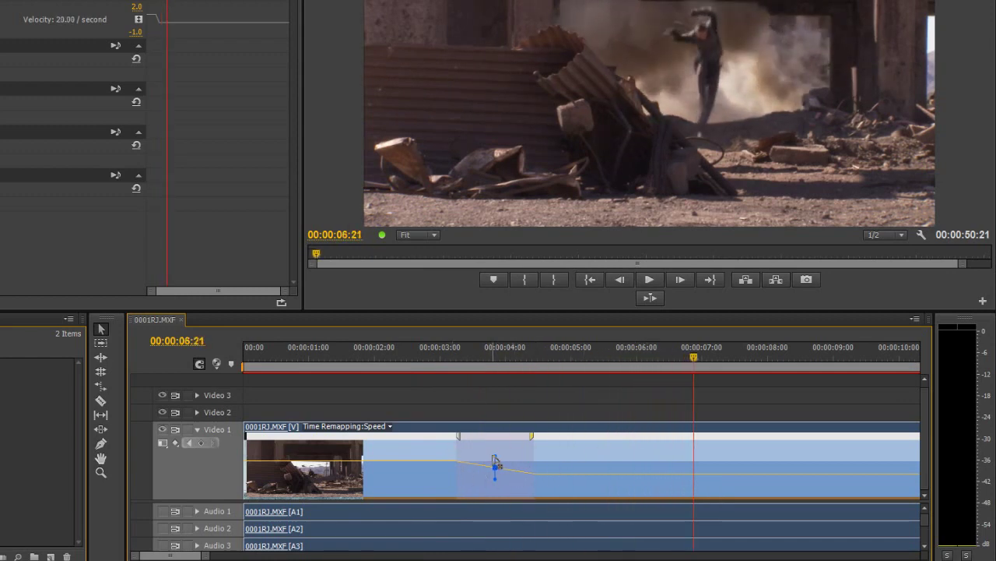
# Try curving the speed ramp by rotating its curve handle, and undo the curve.
pyautogui.moveTo(493, 459); pyautogui.dragTo(446, 448)
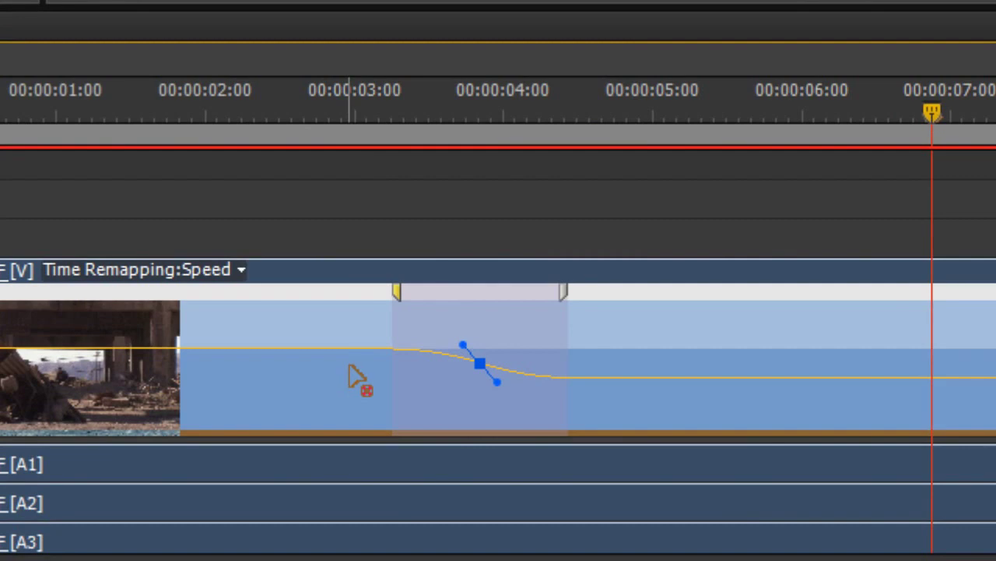
pyautogui.hotkey('ctrl', 'z')
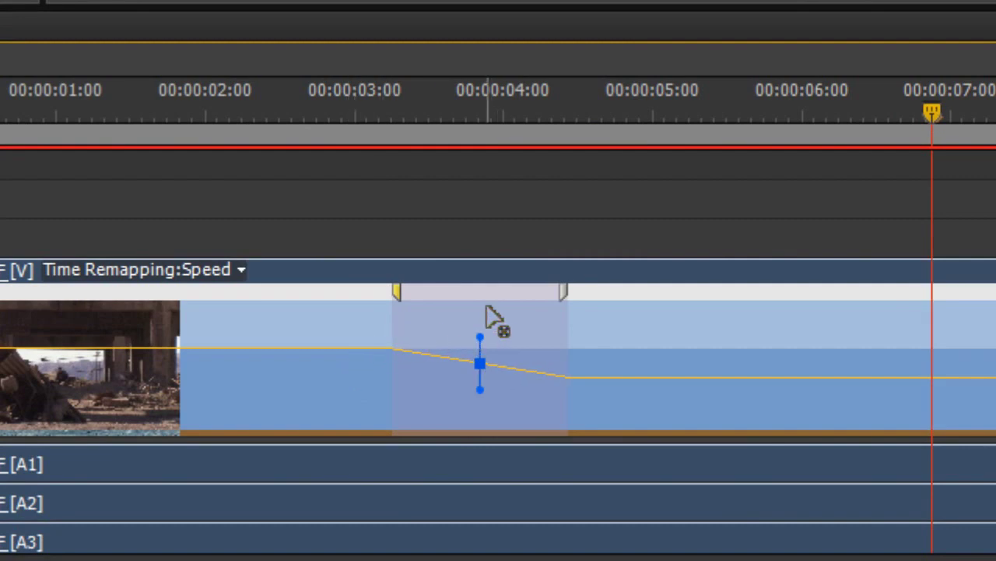
# Curve the speed ramp into a smooth S, with the Video 1 track enlarged and showing the clip name only.
pyautogui.moveTo(480, 336); pyautogui.dragTo(408, 334)
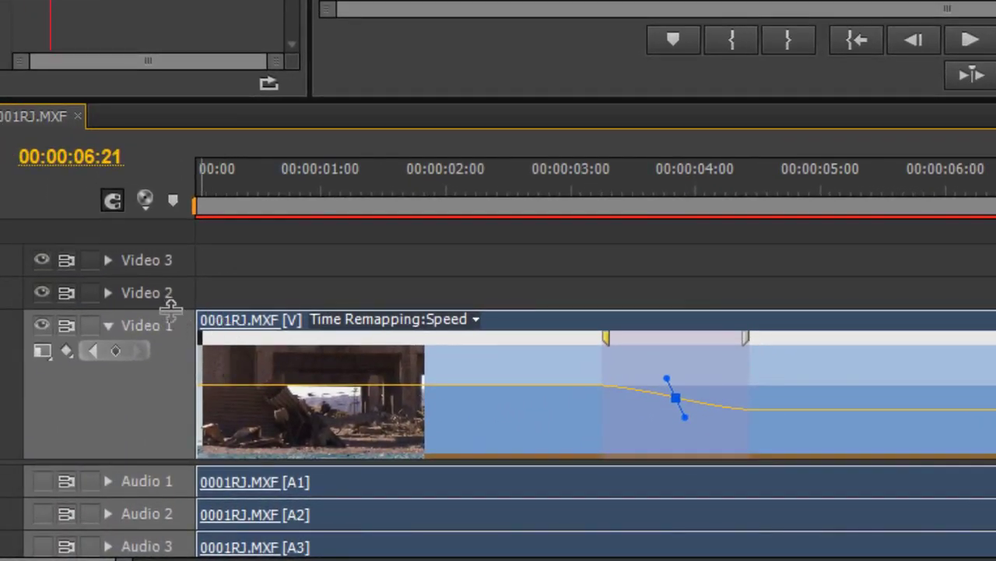
pyautogui.moveTo(169, 239); pyautogui.dragTo(160, 255)
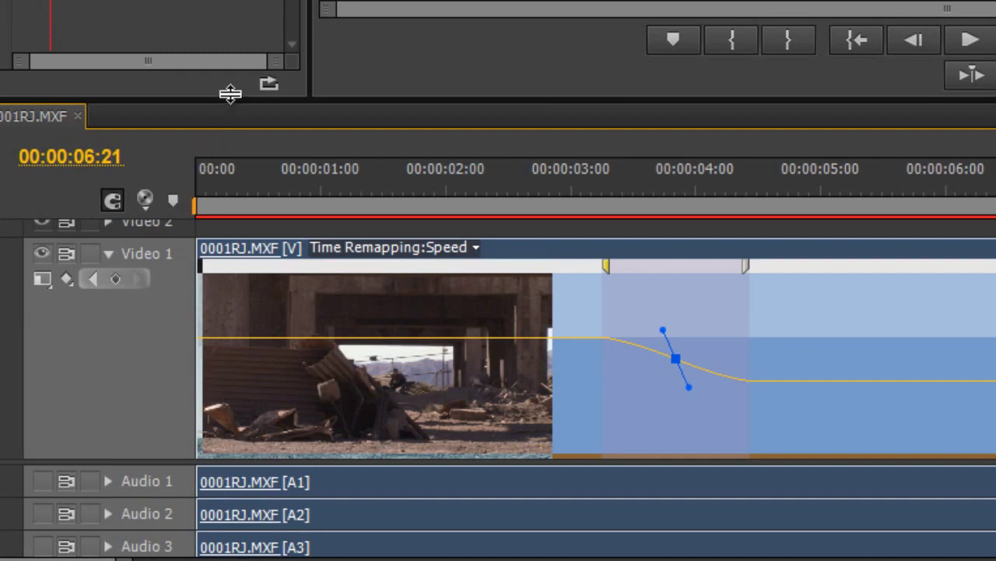
pyautogui.moveTo(228, 96); pyautogui.dragTo(195, 8)
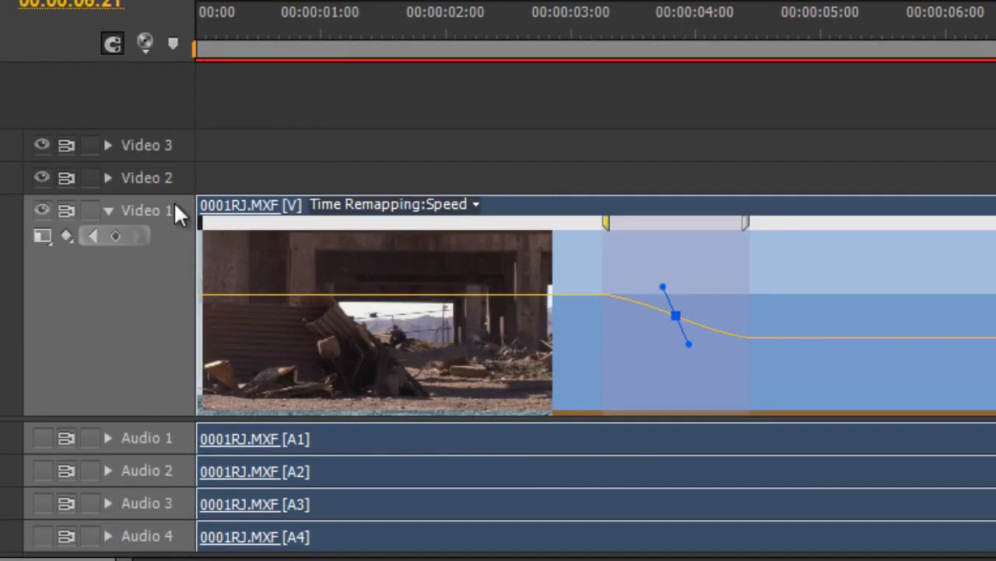
pyautogui.moveTo(174, 195); pyautogui.dragTo(173, 88)
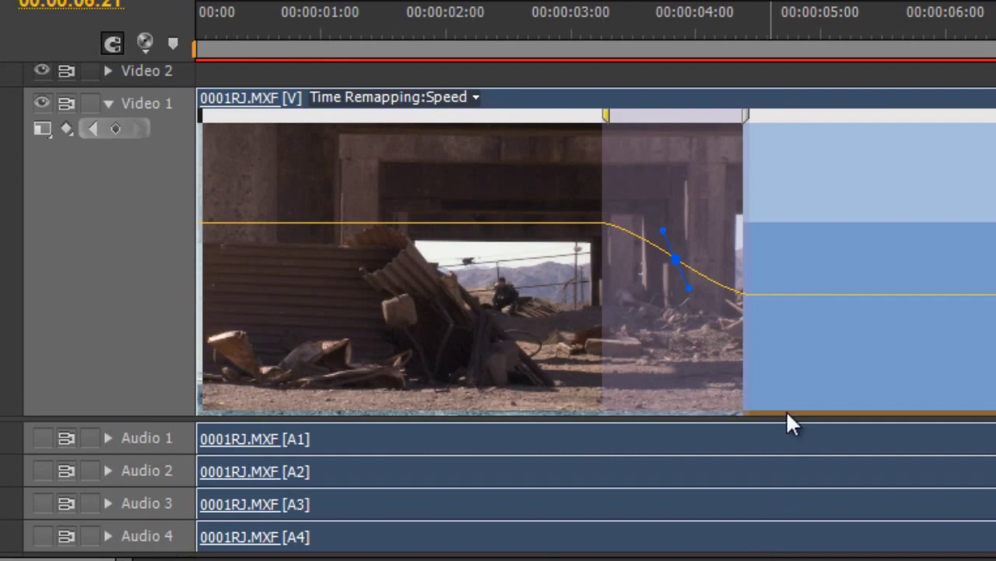
pyautogui.moveTo(665, 235); pyautogui.dragTo(640, 230)
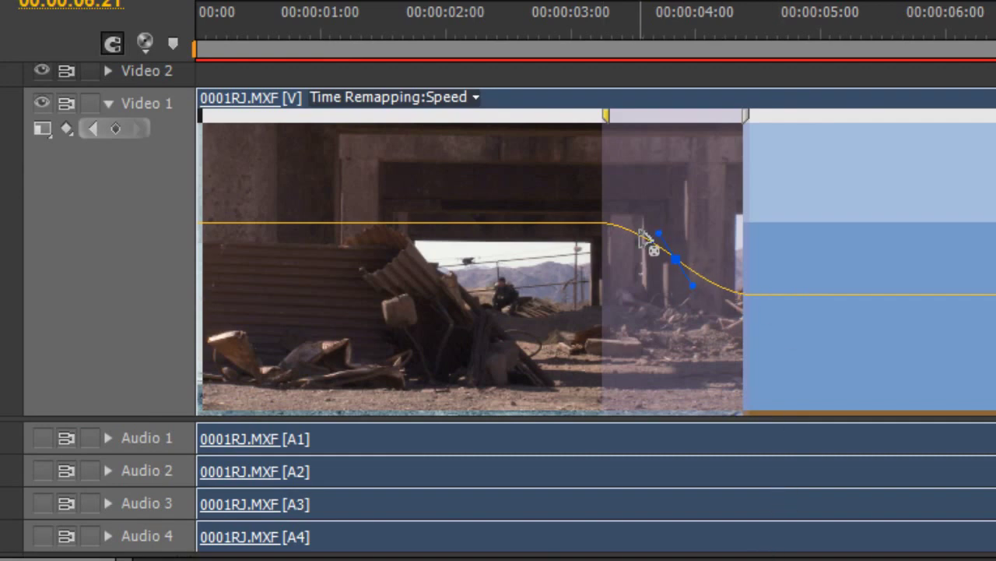
pyautogui.click(49, 132)
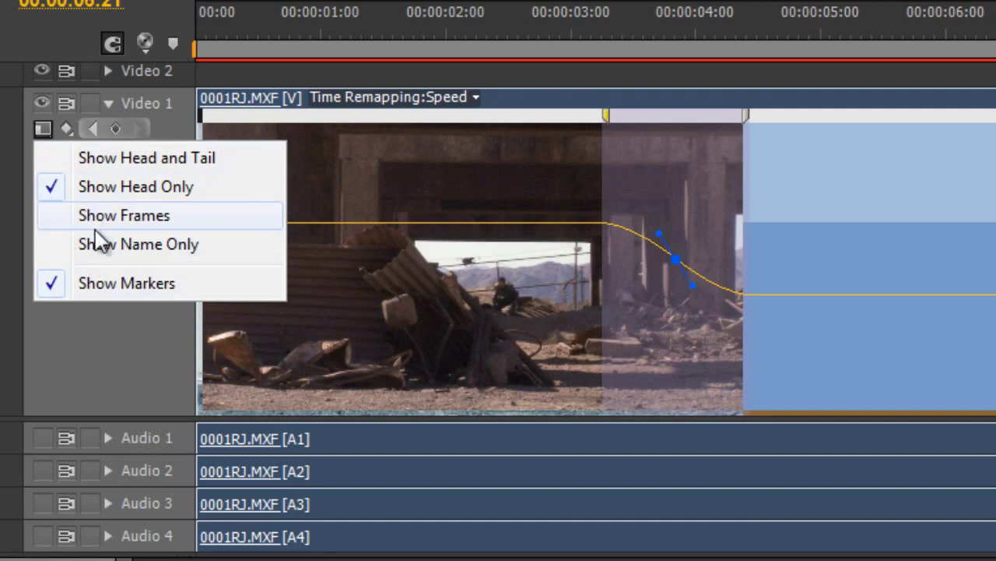
pyautogui.click(97, 241)
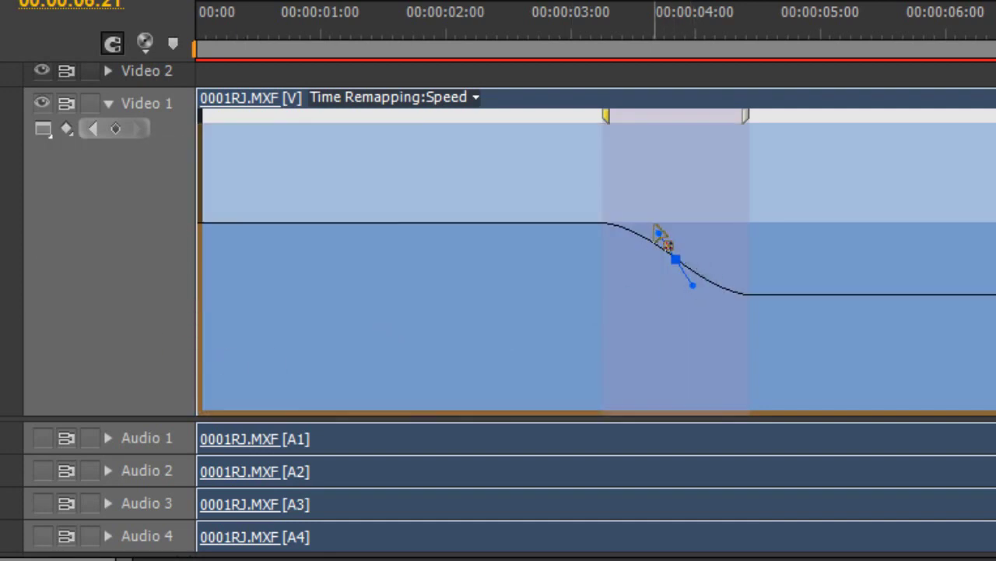
# Adjust the ramp's curve handle and lower the slow-motion section after the ramp to 9% speed.
pyautogui.moveTo(660, 237); pyautogui.dragTo(661, 213)
pyautogui.moveTo(935, 295)
pyautogui.mouseDown()
pyautogui.moveTo(935, 318)
pyautogui.moveTo(935, 310)
pyautogui.mouseUp()
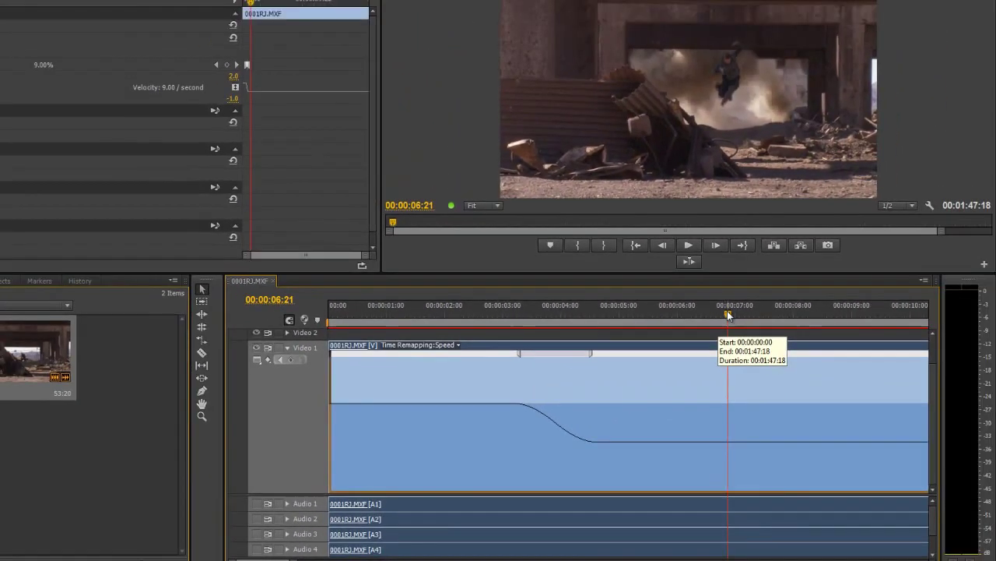
# Add a speed keyframe to the clip at 00:00:11:06, within the slow-motion section.
pyautogui.moveTo(879, 183); pyautogui.dragTo(439, 200)
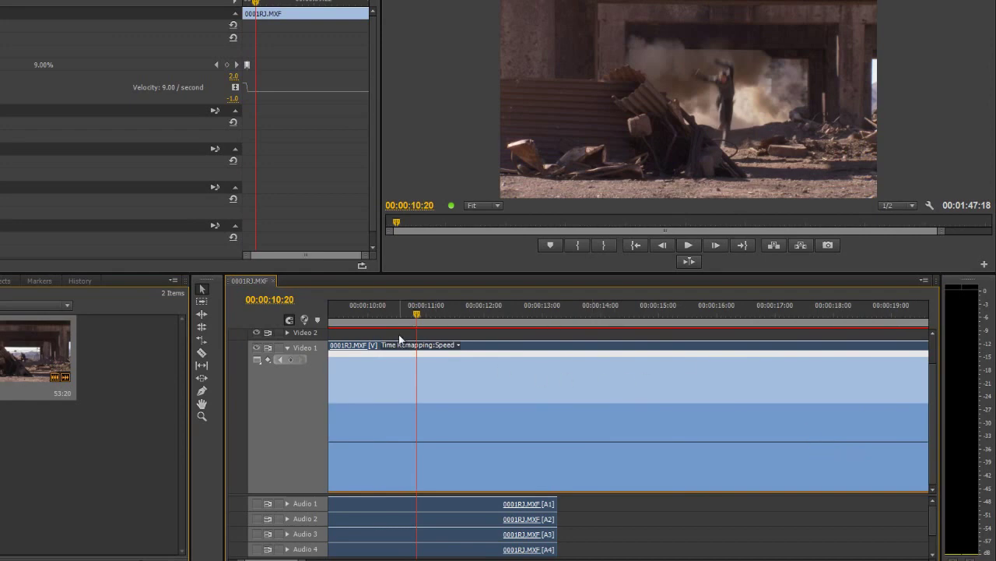
pyautogui.press('space')
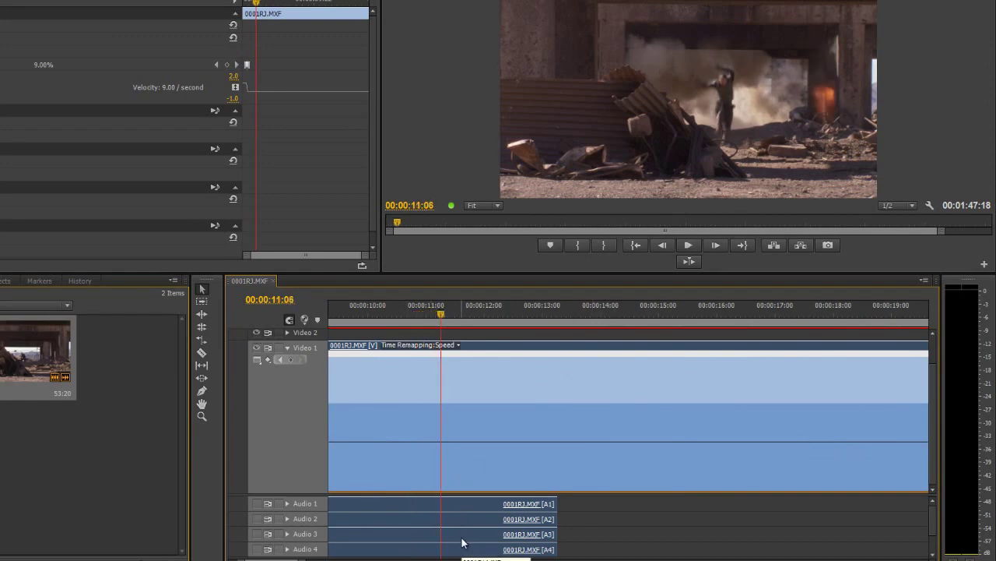
pyautogui.click(290, 360)
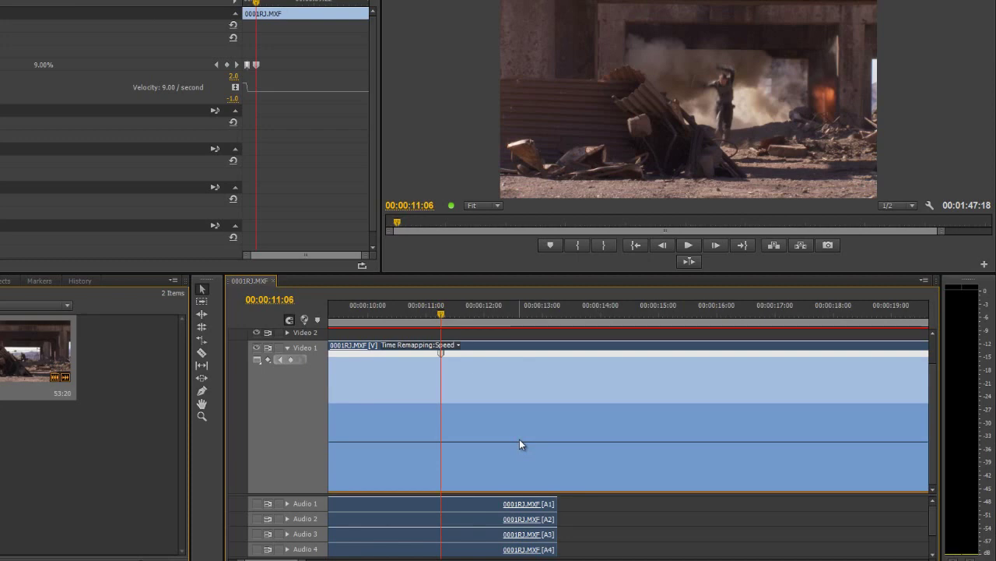
# Raise the speed after the 00:00:11:06 keyframe to 120% and split that keyframe into a short ramp.
pyautogui.moveTo(523, 444); pyautogui.dragTo(525, 380)
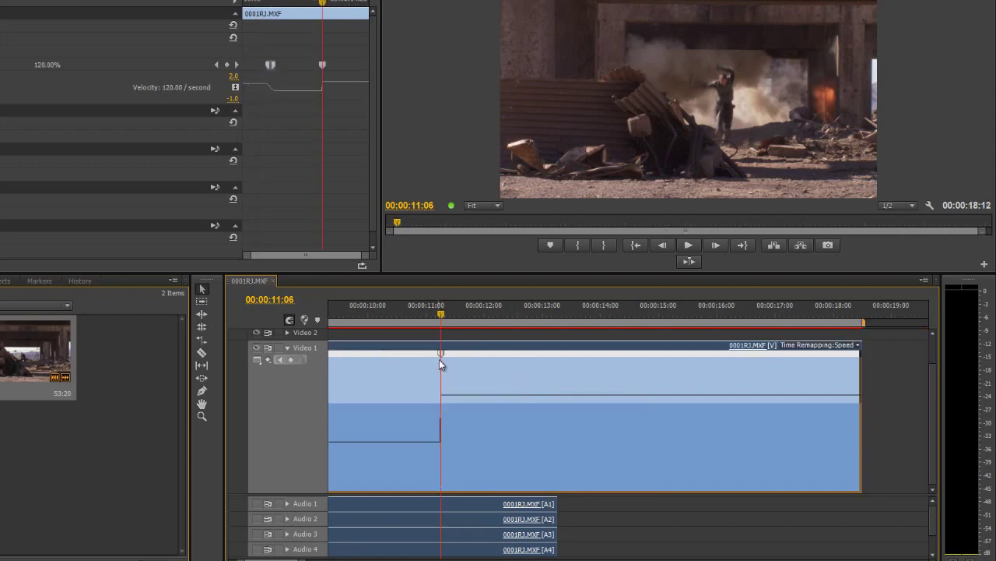
pyautogui.moveTo(441, 356)
pyautogui.mouseDown()
pyautogui.moveTo(421, 355)
pyautogui.moveTo(467, 356)
pyautogui.moveTo(432, 357)
pyautogui.mouseUp()
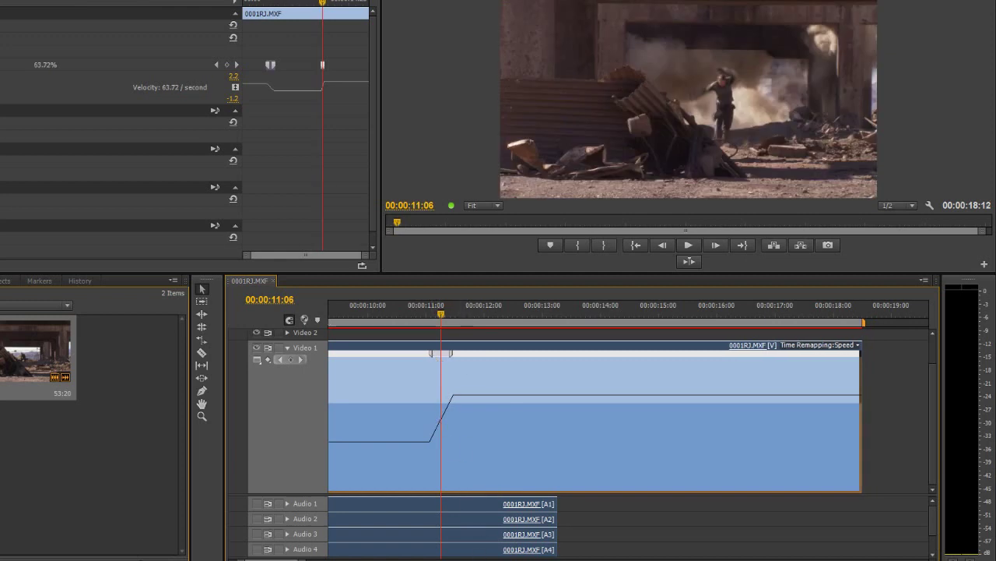
# Show the whole sequence in the timeline and play it to review the slow motion and the return to faster speed.
pyautogui.press('\\')
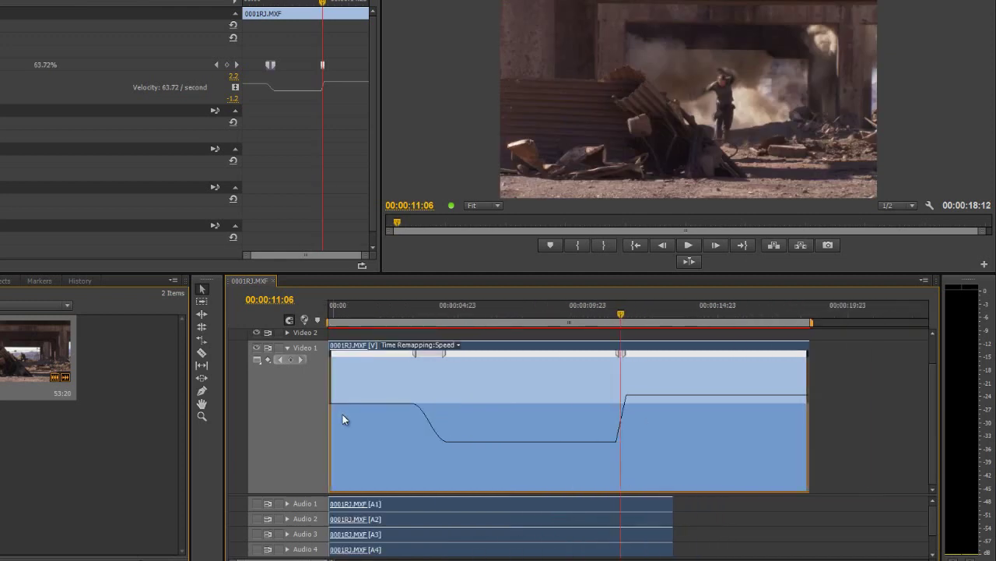
pyautogui.click(376, 467)
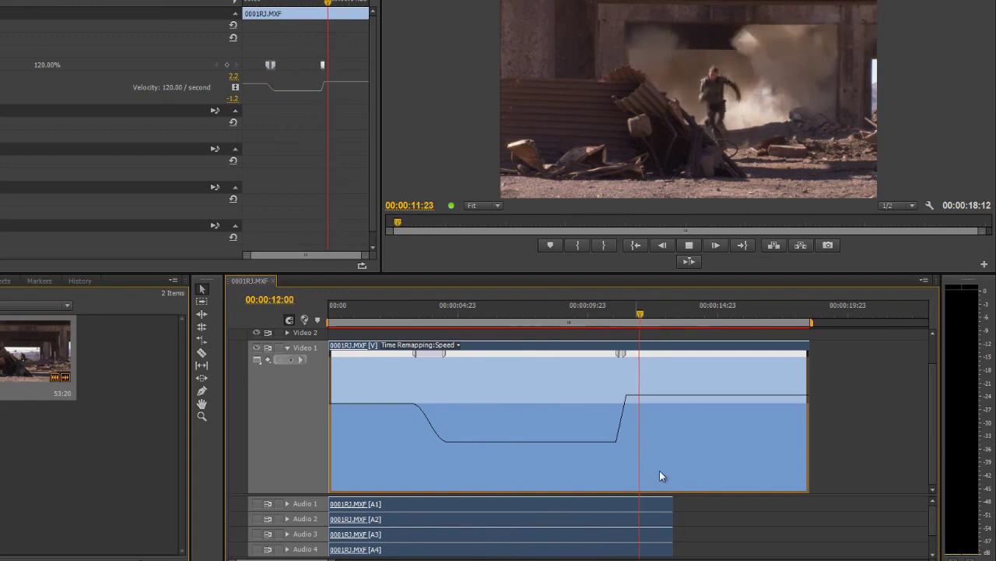
pyautogui.press('space')
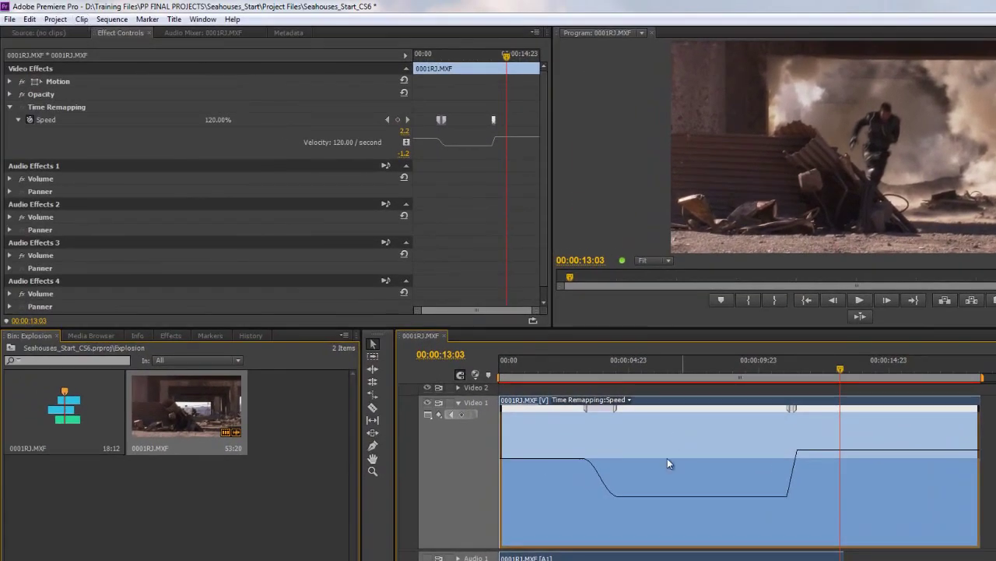
# Turn on Frame Blend for the explosion clip and look at the clip's Video Options commands.
pyautogui.rightClick(706, 404)
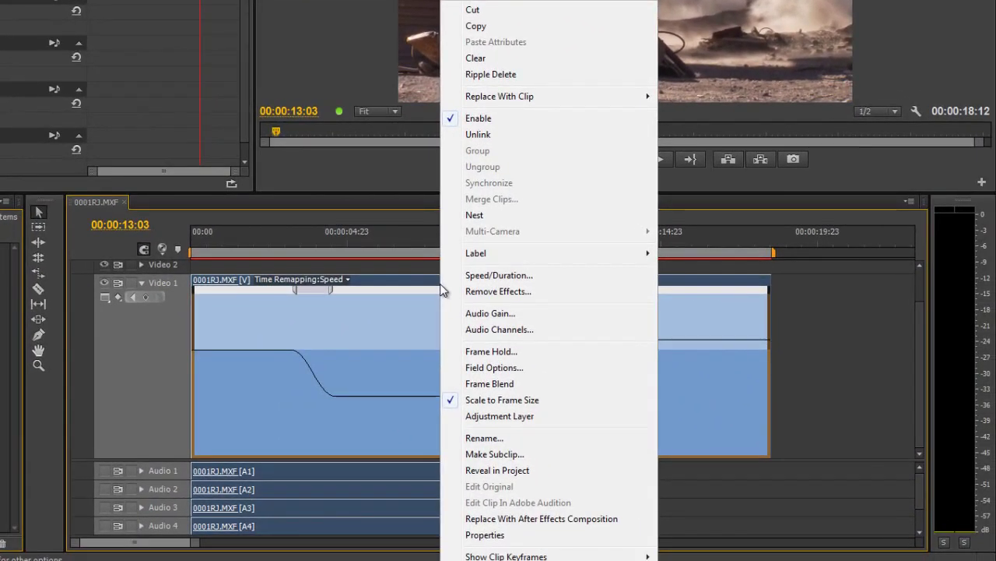
pyautogui.click(495, 384)
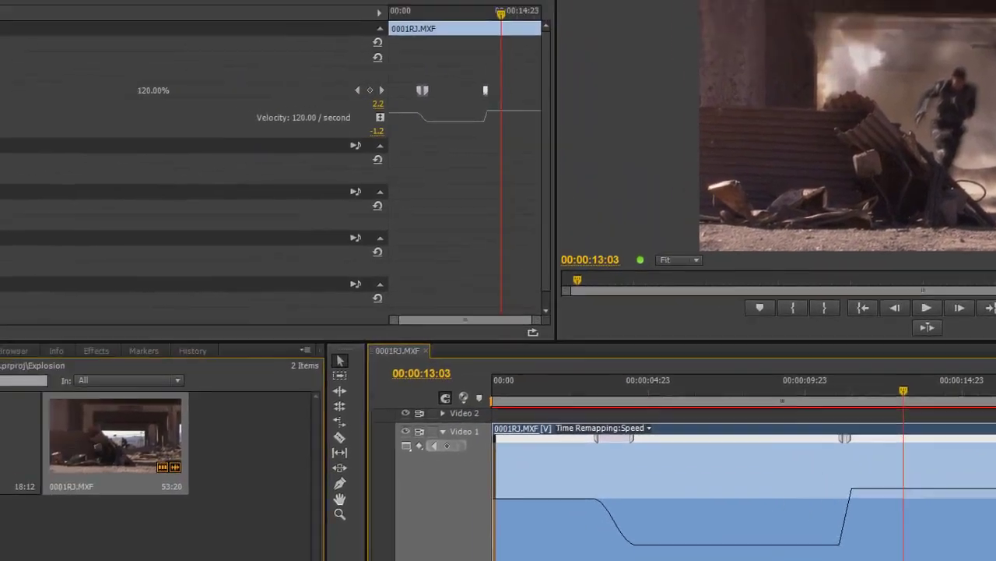
pyautogui.click(0, 0)
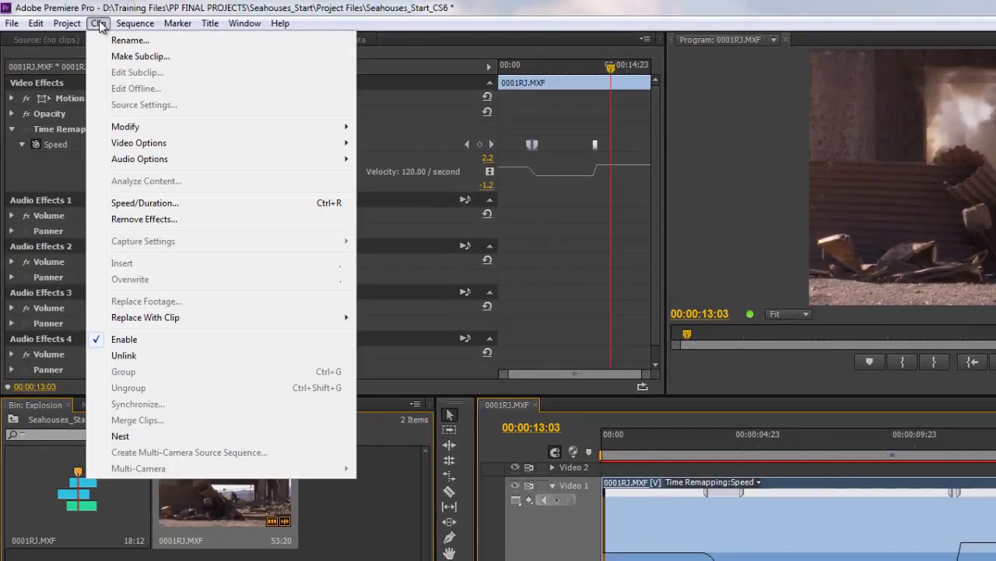
pyautogui.moveTo(272, 126)
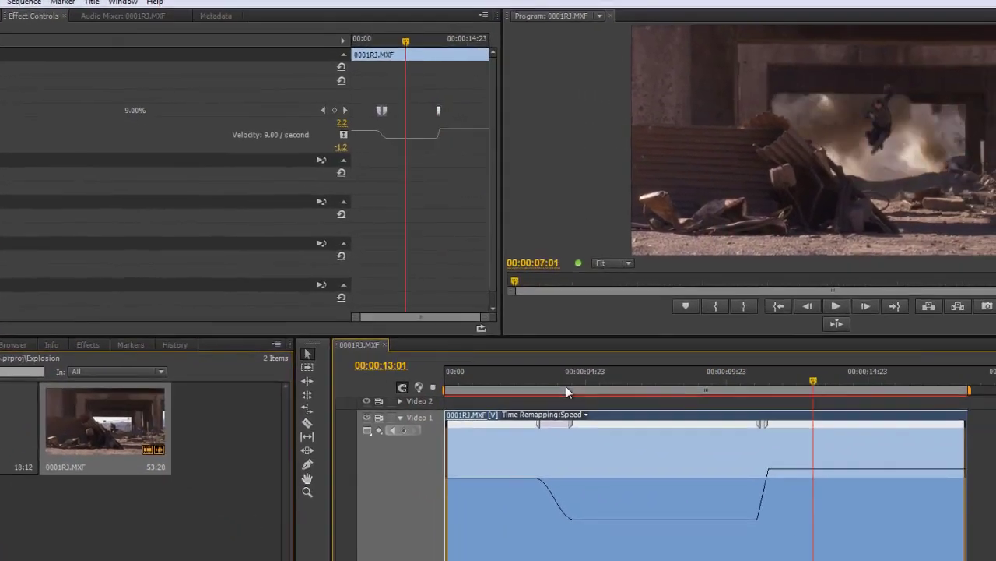
# Play the frame-blended clip to about 00:00:13:04, and return the playhead to 00:00:01:07.
pyautogui.press('space')
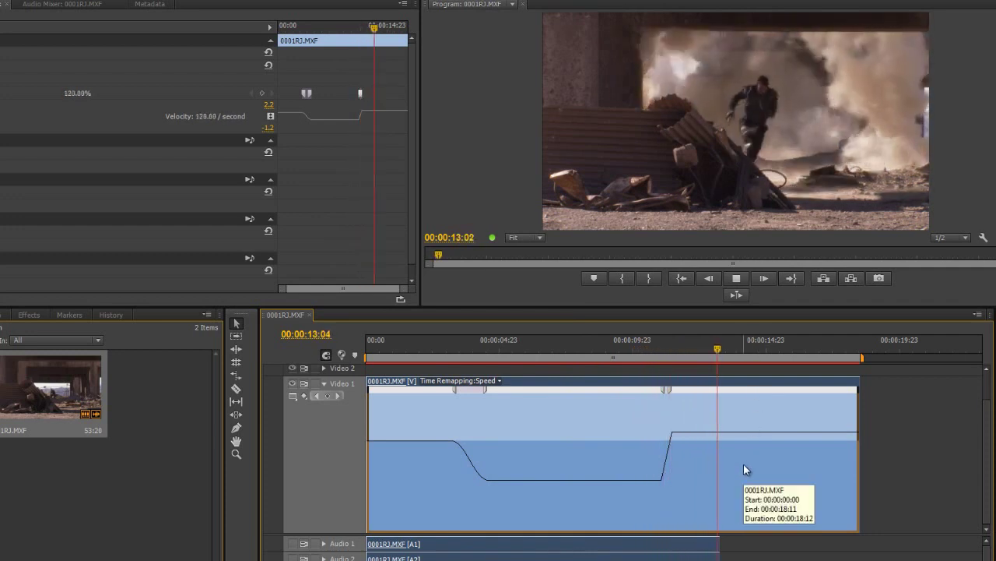
pyautogui.press('space')
pyautogui.moveTo(734, 348); pyautogui.dragTo(401, 448)
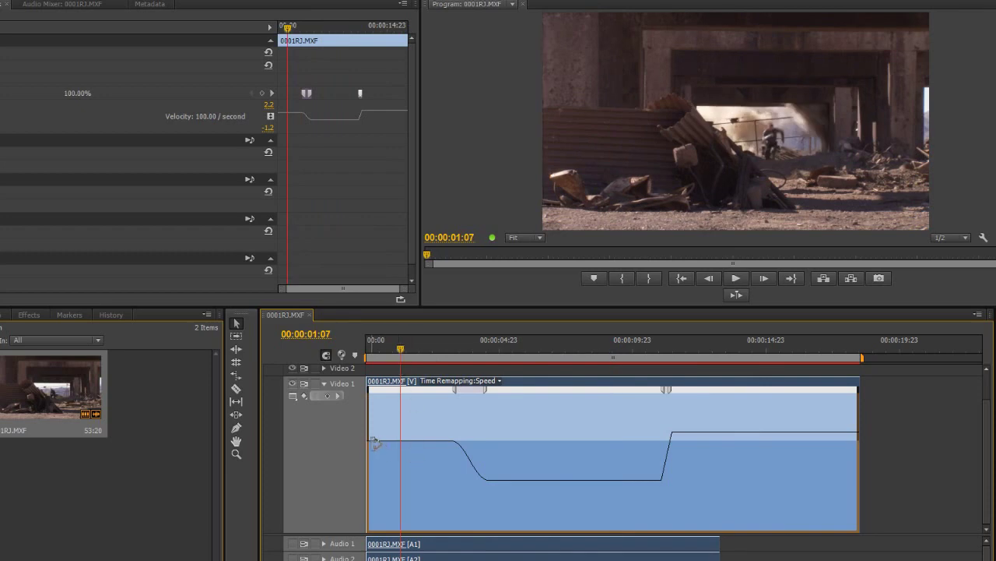
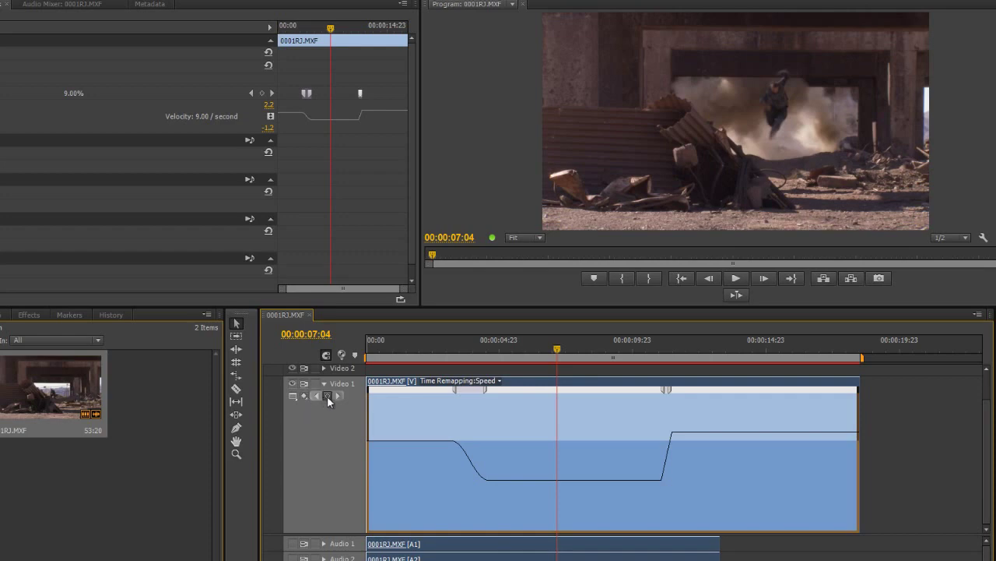
# Add a speed keyframe at 00:00:07:04 and extend it into a freeze frame lasting about 2 seconds.
pyautogui.click(327, 395)
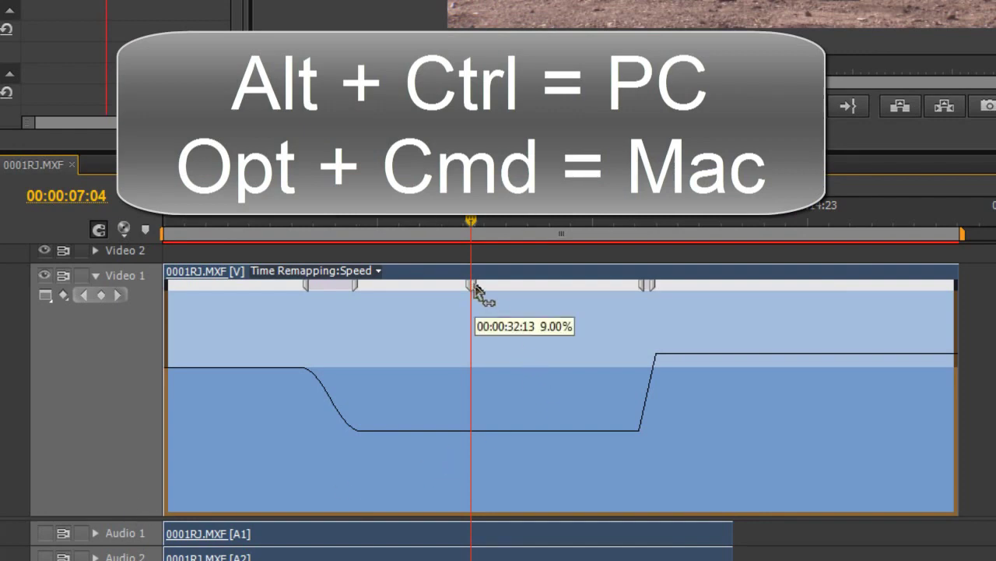
pyautogui.moveTo(476, 290); pyautogui.dragTo(558, 286)
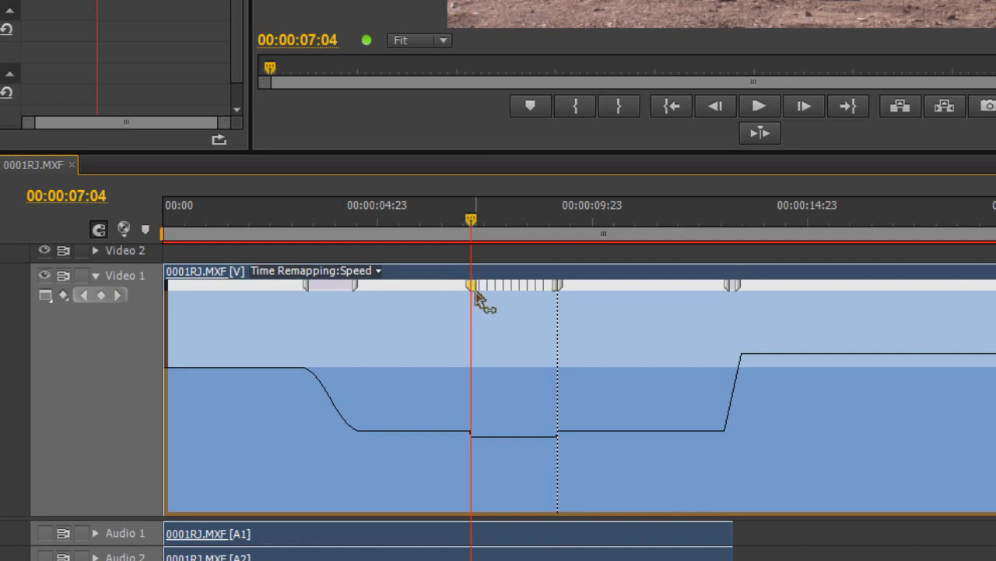
pyautogui.moveTo(477, 298)
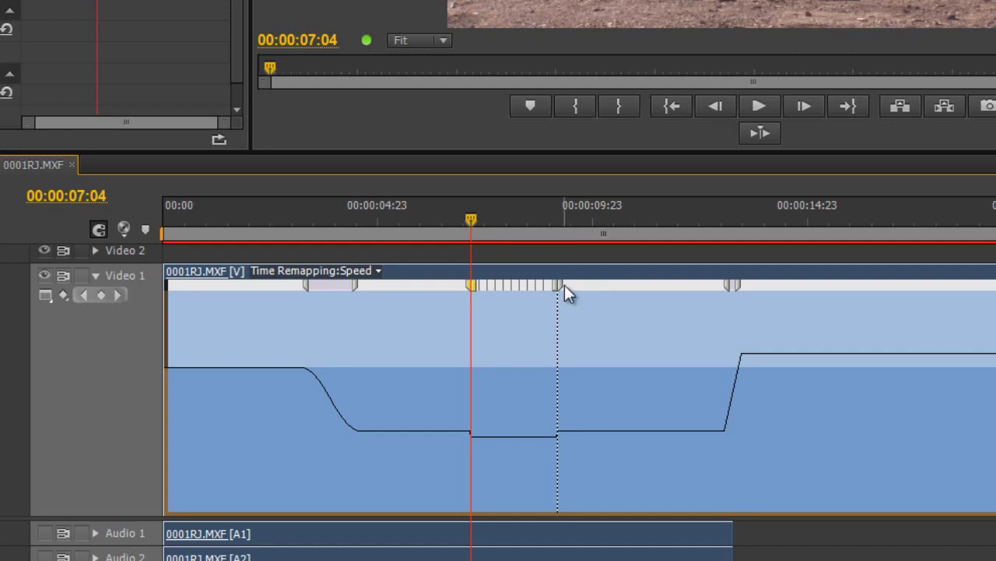
# Split the keyframes at both ends of the freeze frame into gradual ramps and slightly curve the second one.
pyautogui.moveTo(564, 290); pyautogui.dragTo(456, 285)
pyautogui.moveTo(581, 286); pyautogui.dragTo(618, 289)
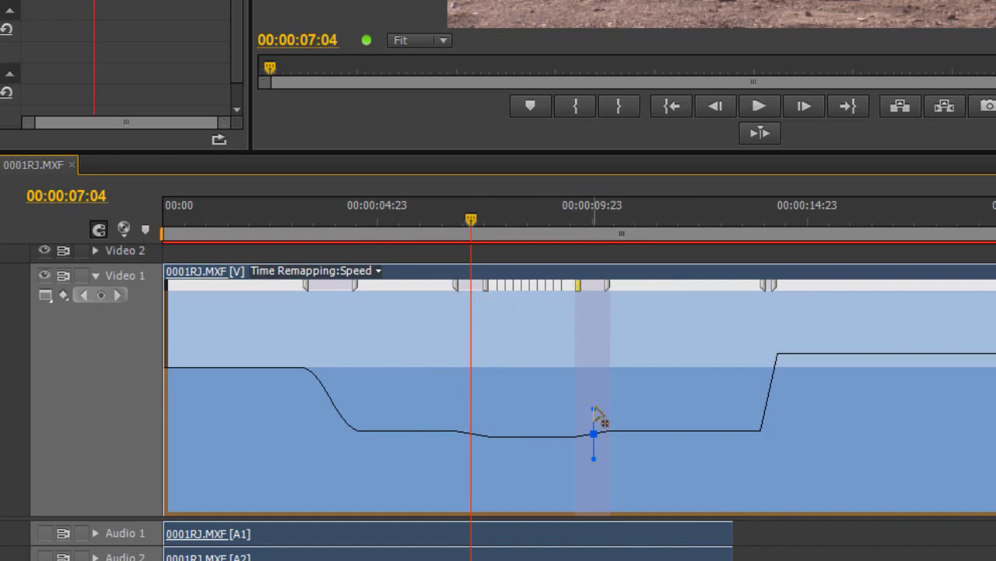
pyautogui.moveTo(594, 407); pyautogui.dragTo(604, 409)
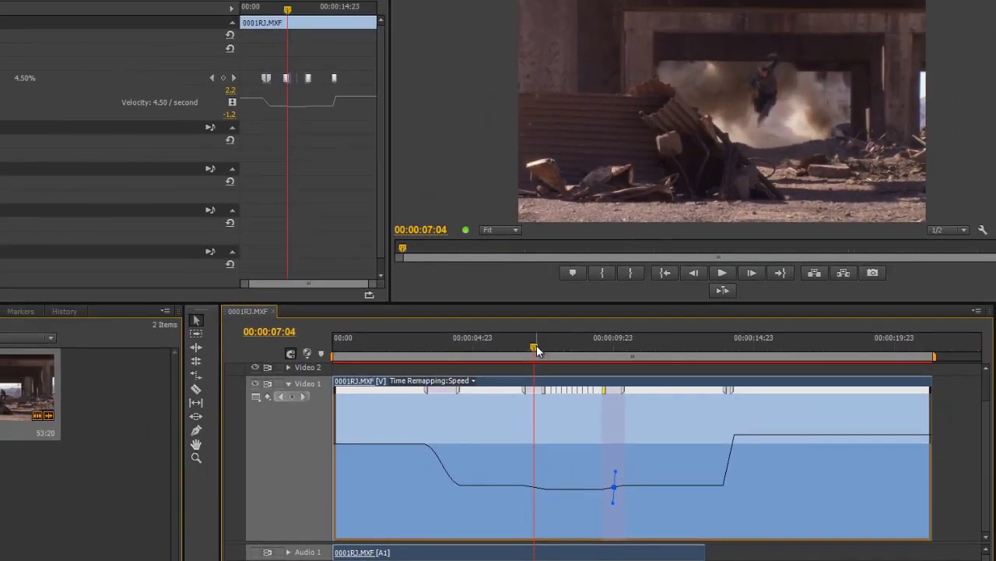
# Move the playhead to 00:00:14:00 and raise the speed of the section after the last ramp to 154%.
pyautogui.moveTo(536, 345); pyautogui.dragTo(726, 368)
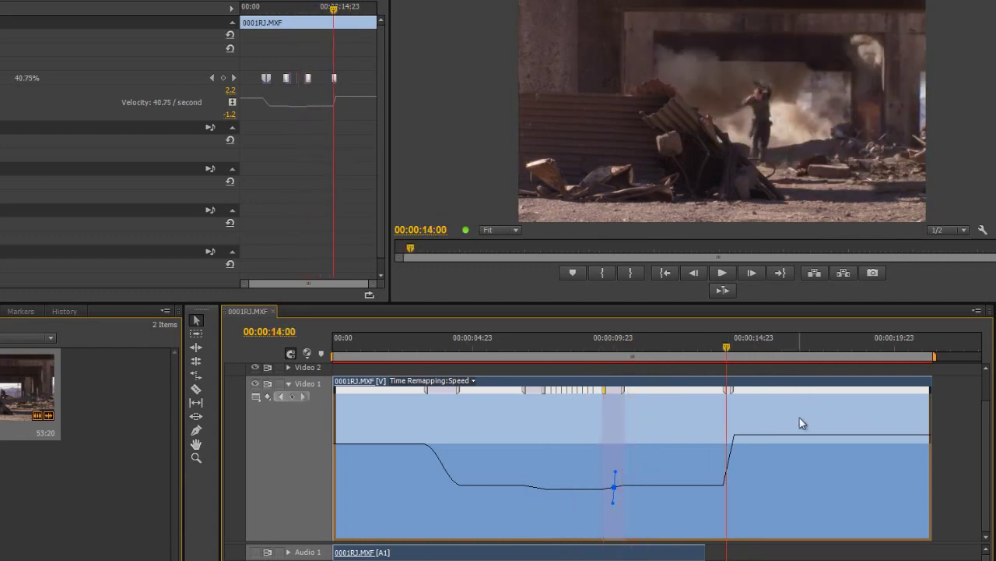
pyautogui.press('Delete')
pyautogui.moveTo(806, 437); pyautogui.dragTo(805, 419)
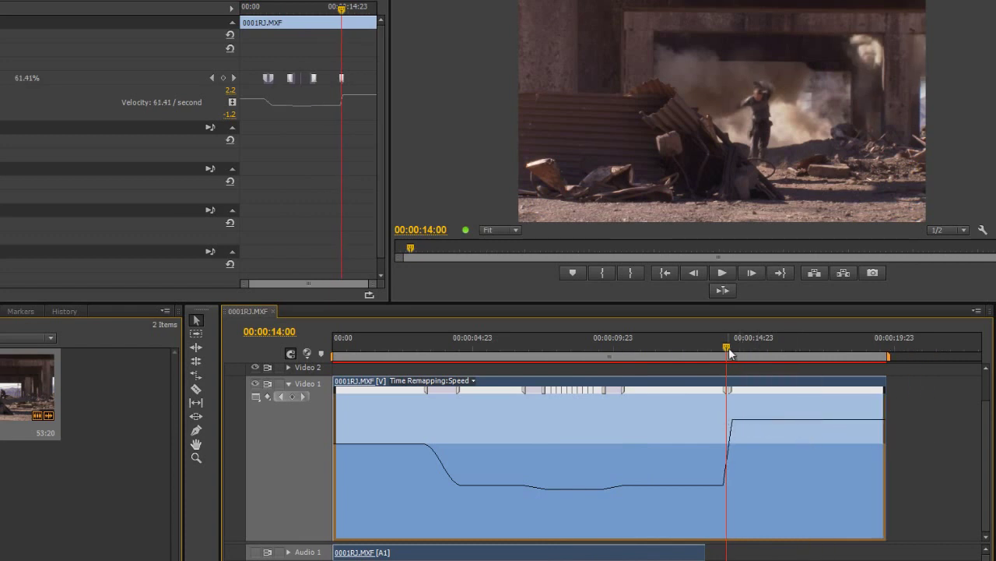
# Play the sequence to 00:00:15:01 to review the freeze frame and the faster final section.
pyautogui.press('Home')
pyautogui.press('space')
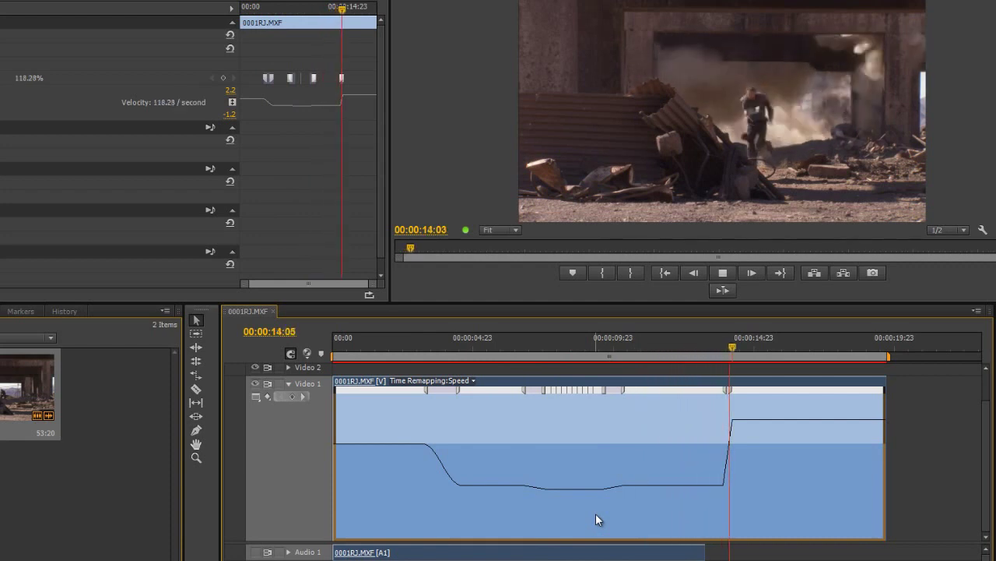
pyautogui.press('space')
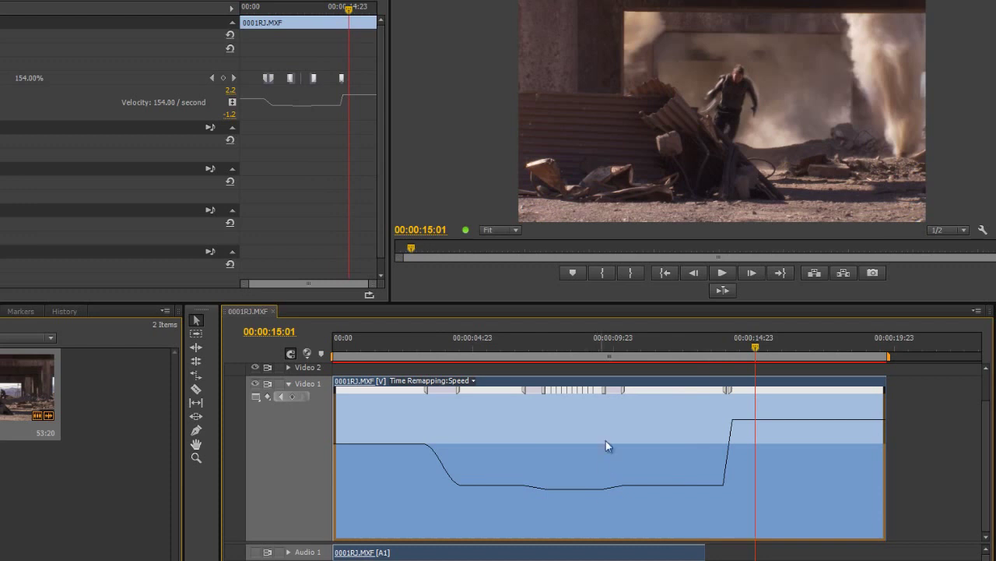
# Add a speed keyframe at 00:00:16:08 and extend it into a reverse section of about 4.5 seconds at -100% speed.
pyautogui.moveTo(755, 347); pyautogui.dragTo(792, 346)
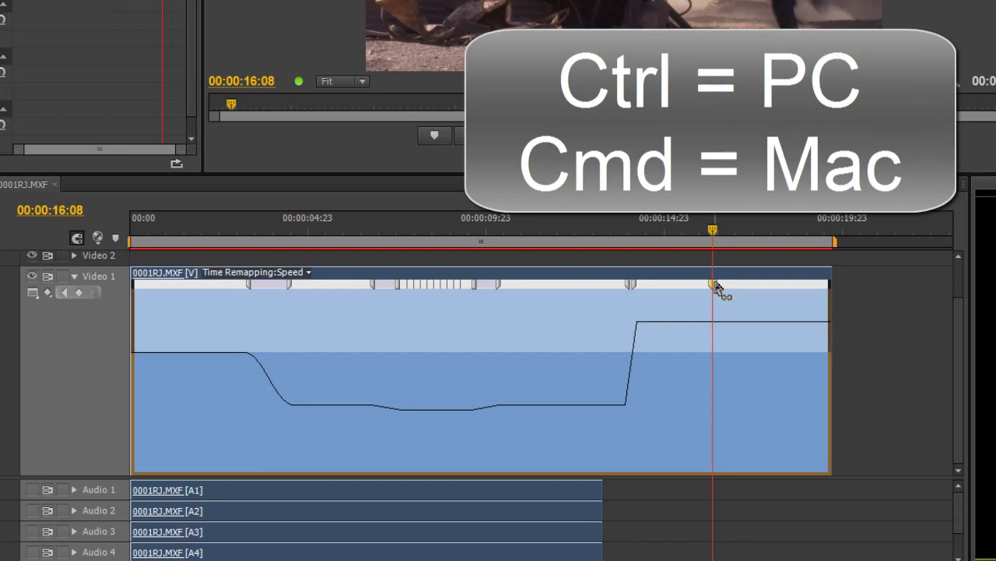
pyautogui.moveTo(716, 288); pyautogui.dragTo(737, 286)
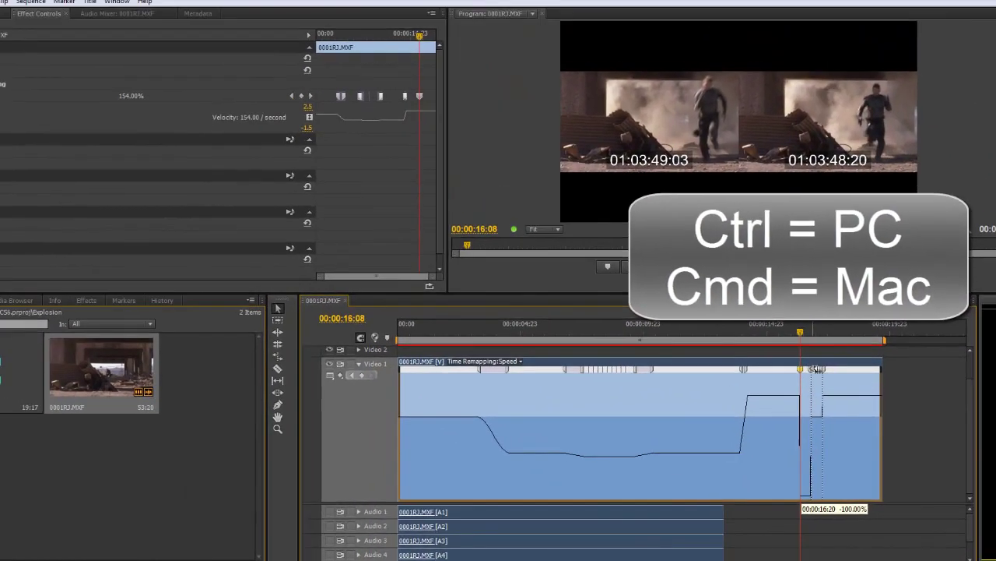
pyautogui.moveTo(816, 368); pyautogui.dragTo(912, 367)
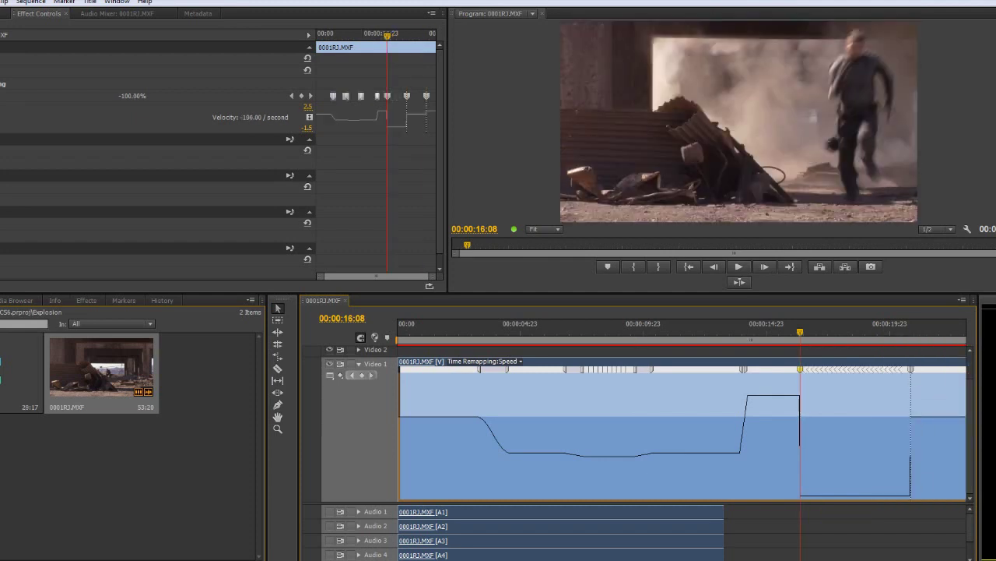
# Play the sequence from 00:00:16:08 to 00:00:27:00 to review the reverse section, and bring the playhead back to 00:00:20:07.
pyautogui.press('-')
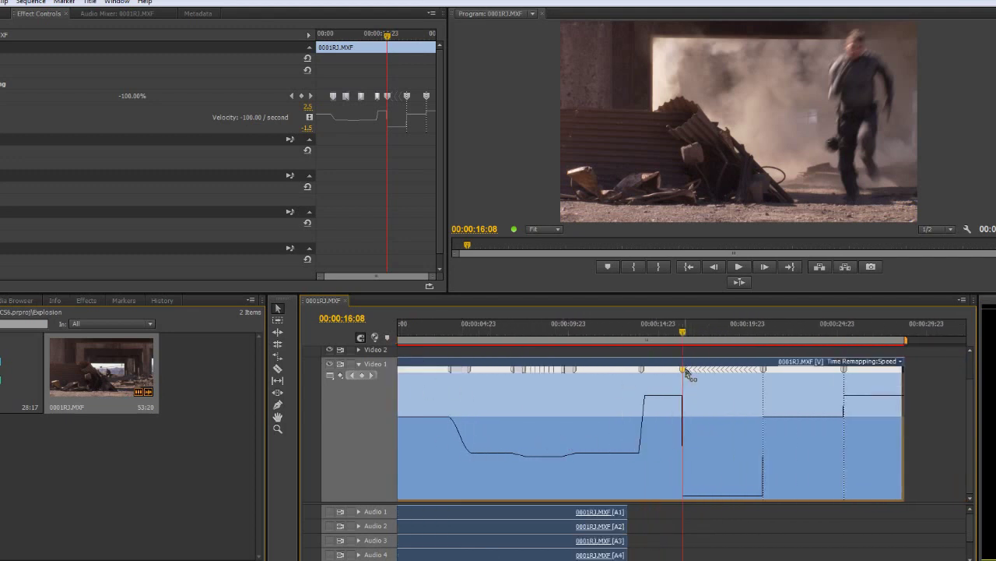
pyautogui.press('space')
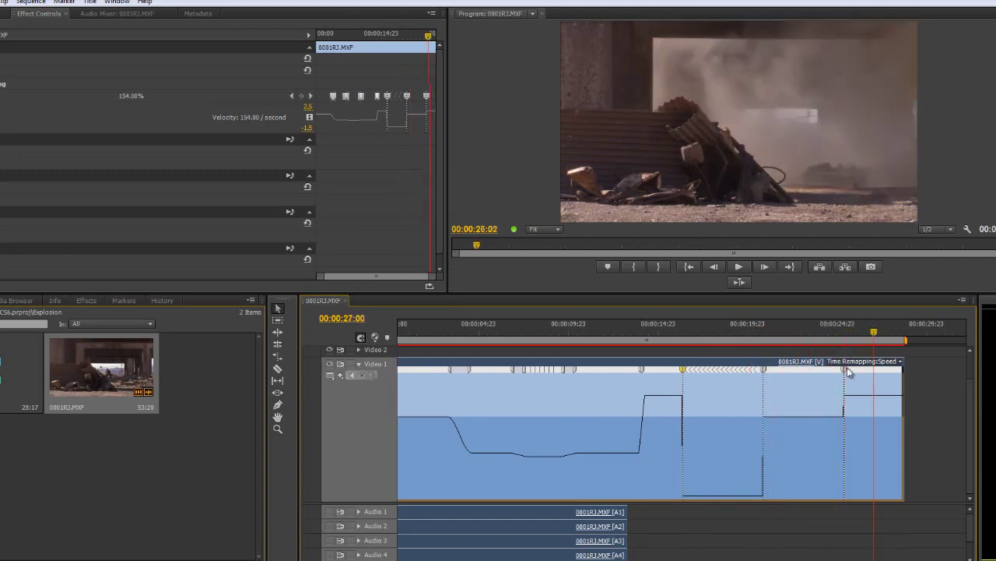
pyautogui.press('j')
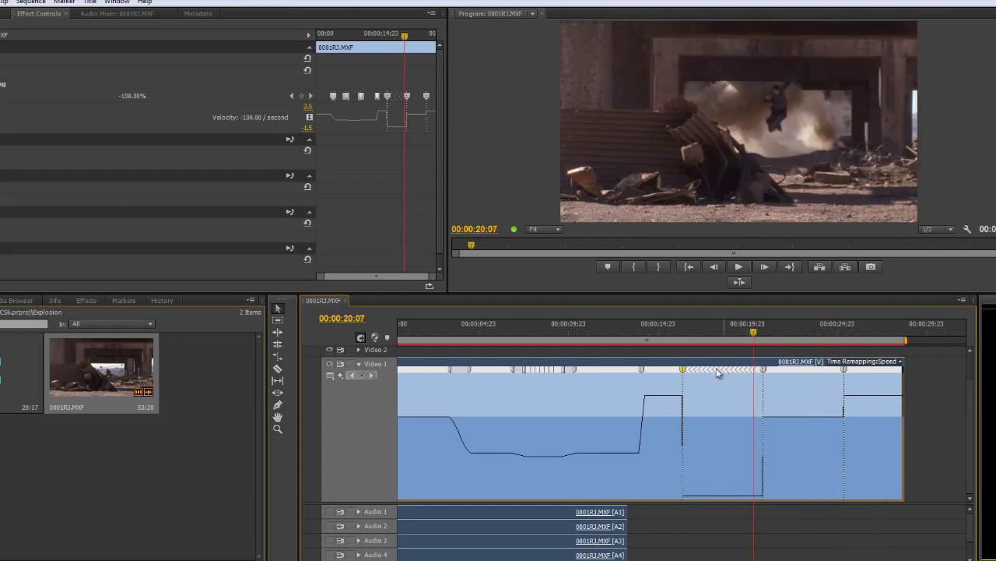
# Split the speed keyframes at both ends of the reverse section into gradual ramps and play through them to 00:00:30:23.
pyautogui.moveTo(688, 375)
pyautogui.mouseDown()
pyautogui.moveTo(676, 371)
pyautogui.moveTo(716, 374)
pyautogui.mouseUp()
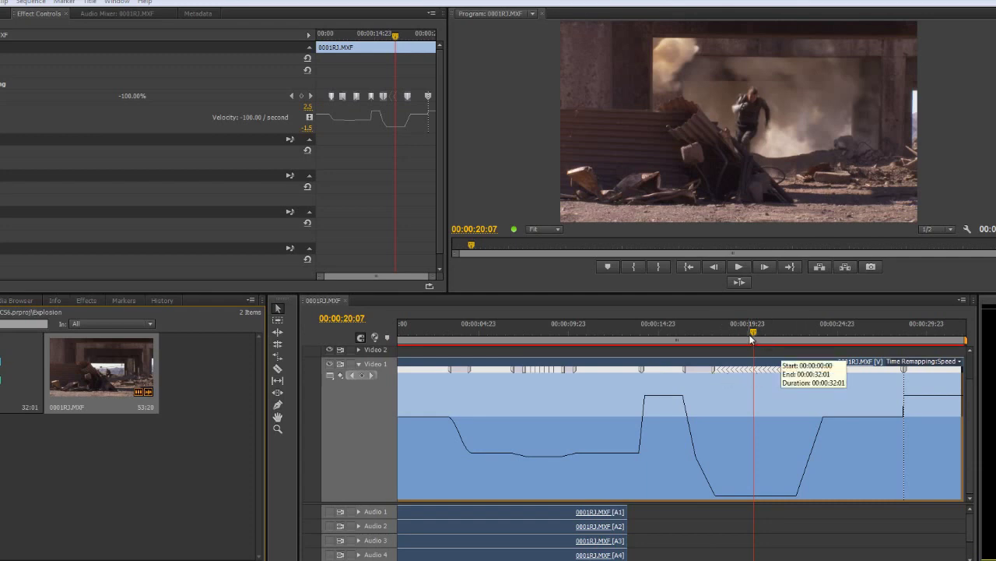
pyautogui.click(667, 347)
pyautogui.moveTo(668, 351); pyautogui.dragTo(659, 371)
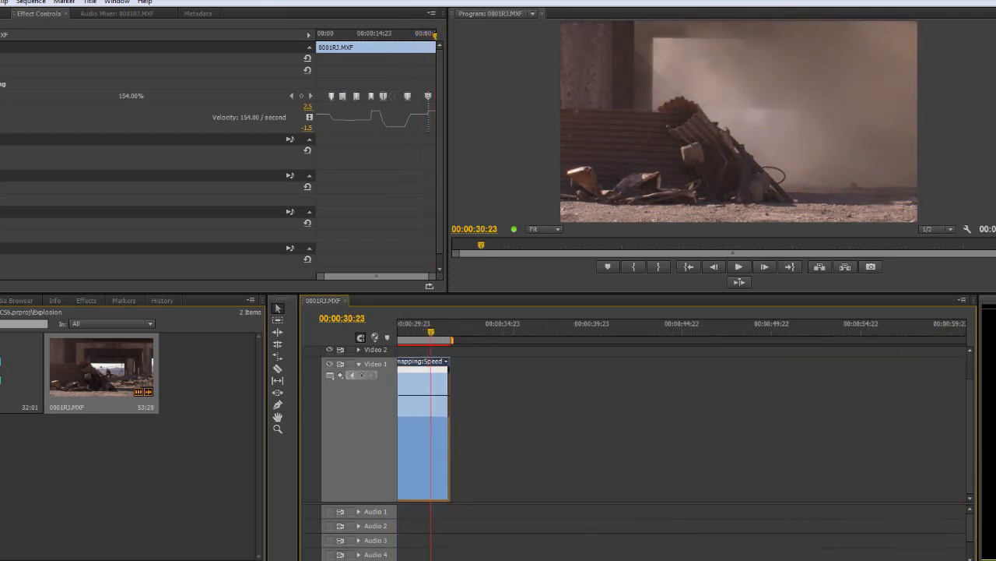
# Return the playhead to 00:00:00:00 and lengthen the speed ramps into and out of the reverse section.
pyautogui.press('-')
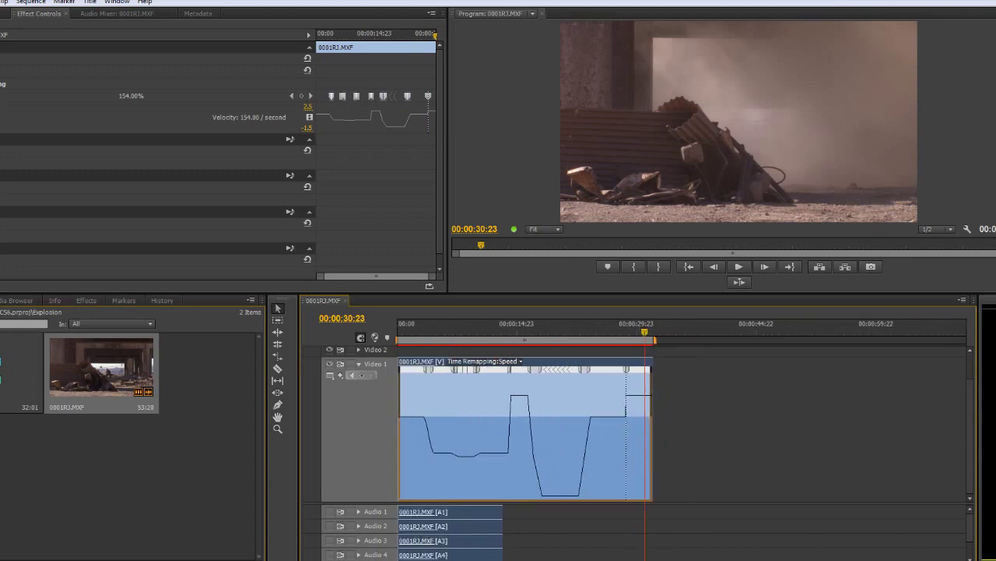
pyautogui.scroll(-1, 540, 474)
pyautogui.moveTo(632, 332); pyautogui.dragTo(380, 341)
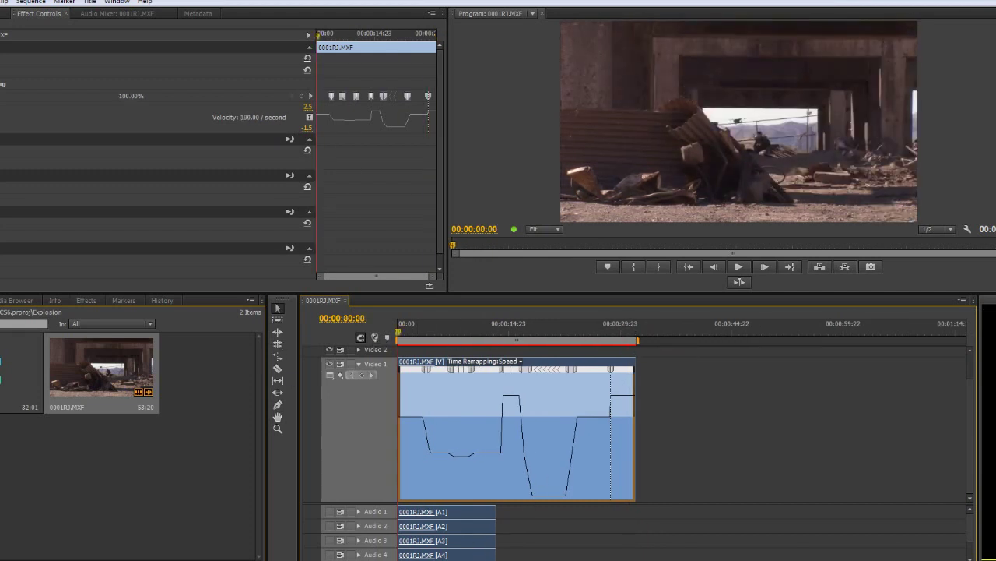
pyautogui.scroll(3, 682, 429)
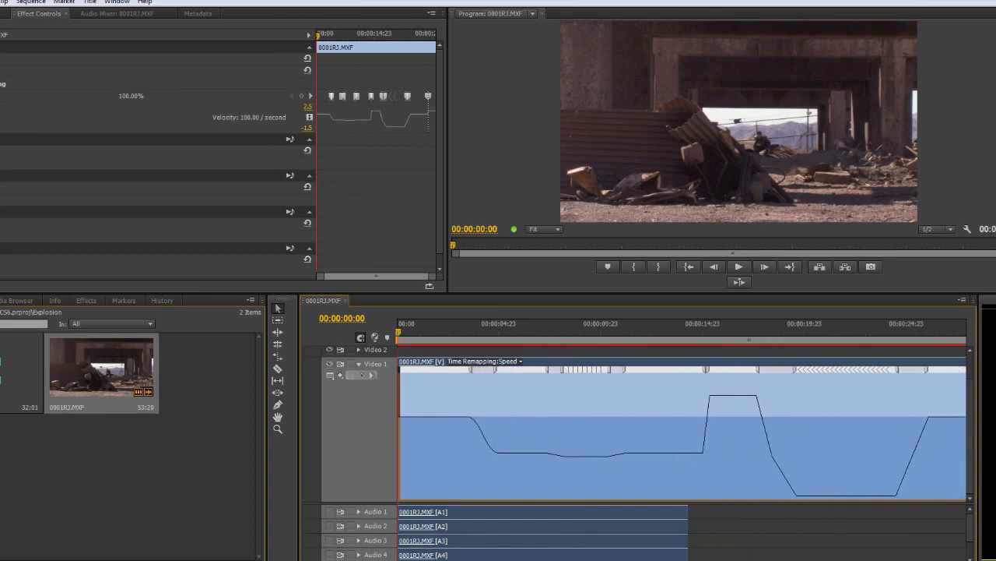
pyautogui.scroll(-1, 479, 551)
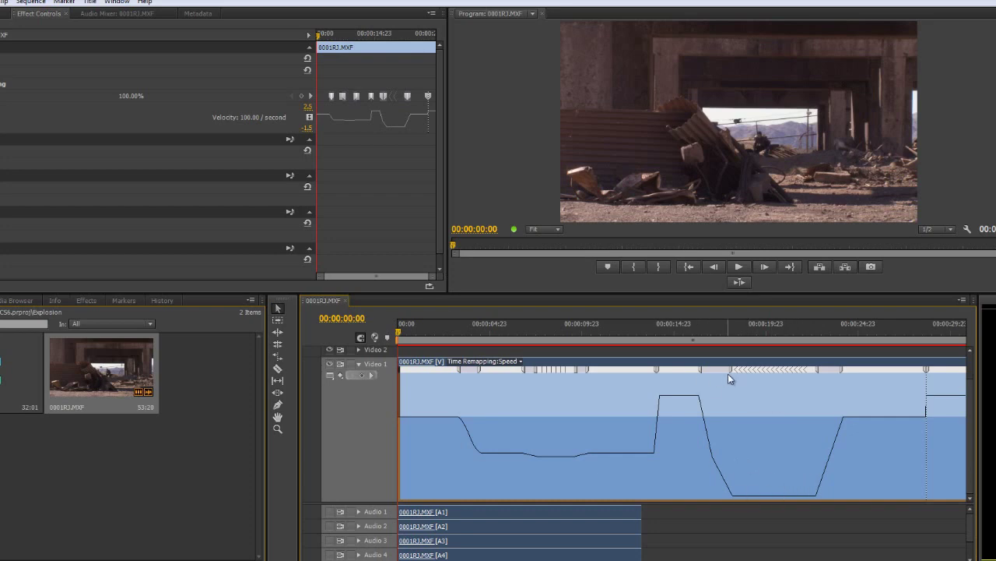
pyautogui.moveTo(732, 371); pyautogui.dragTo(766, 371)
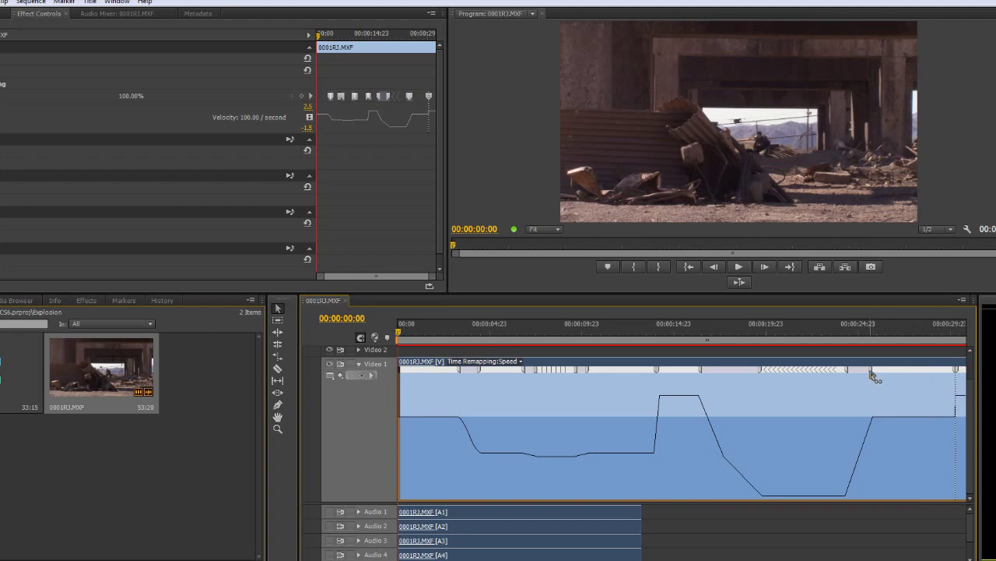
pyautogui.moveTo(872, 374); pyautogui.dragTo(911, 371)
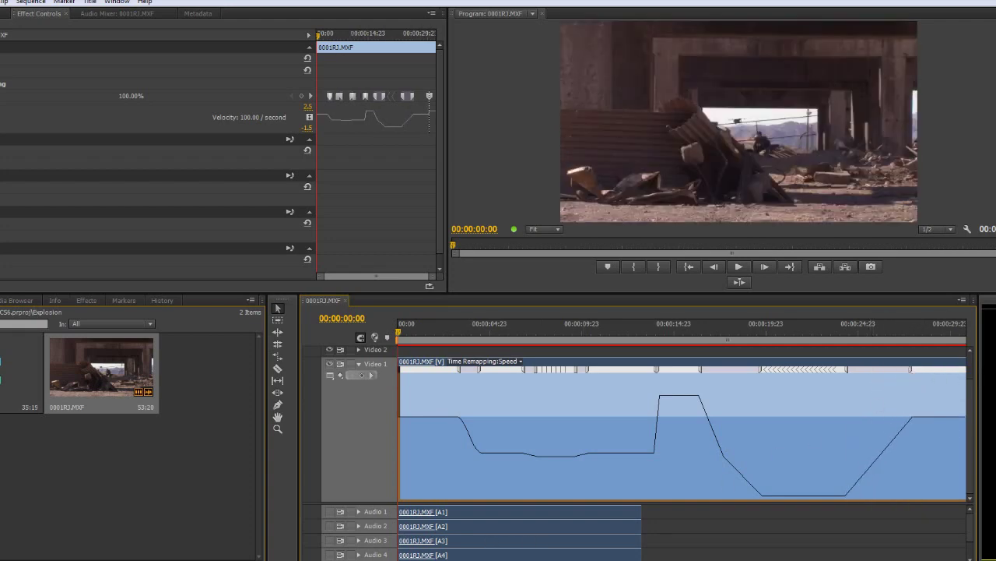
pyautogui.press('-')
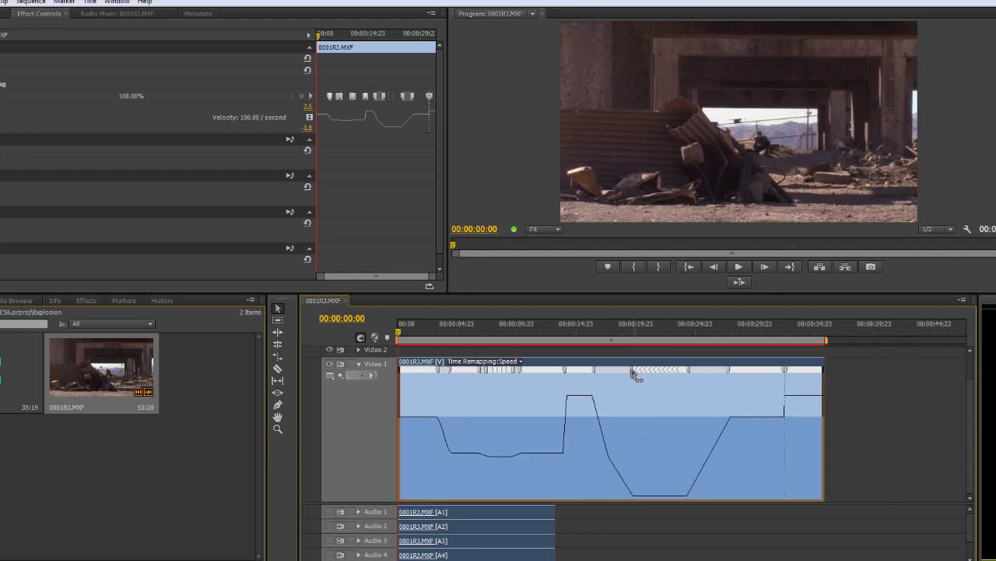
pyautogui.moveTo(632, 372); pyautogui.dragTo(635, 372)
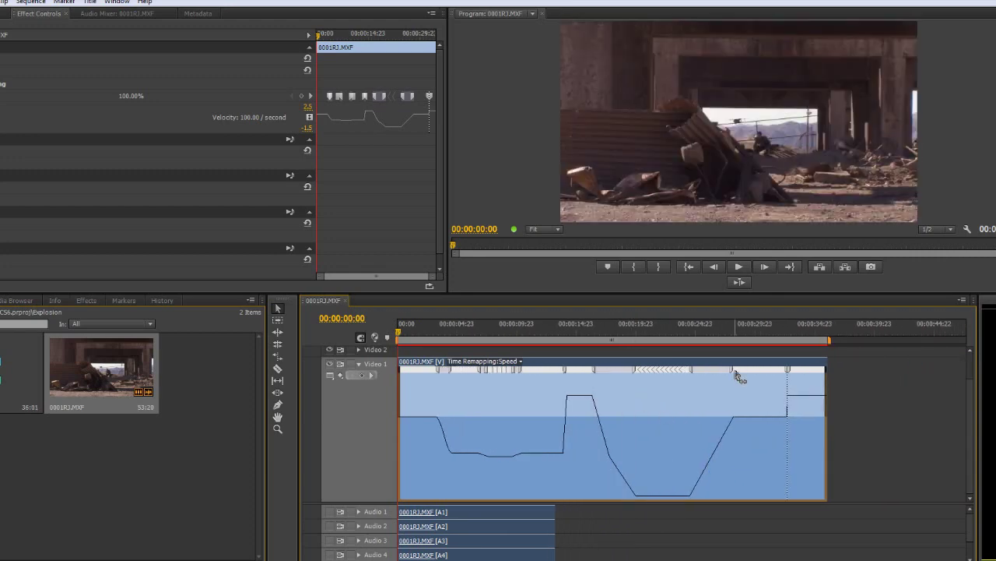
pyautogui.moveTo(733, 371); pyautogui.dragTo(736, 371)
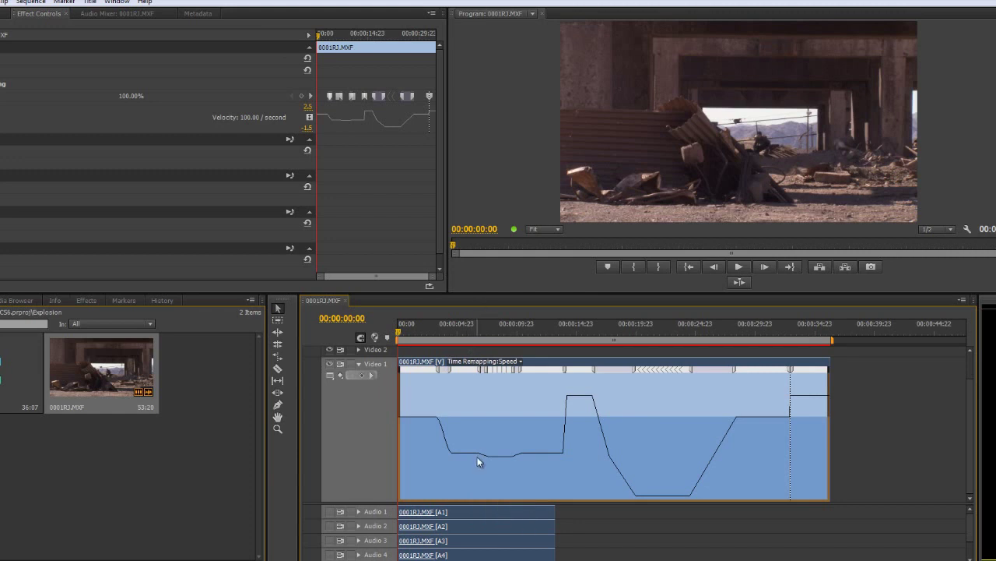
# Play the retimed sequence from the beginning to review all the speed changes.
pyautogui.press('space')
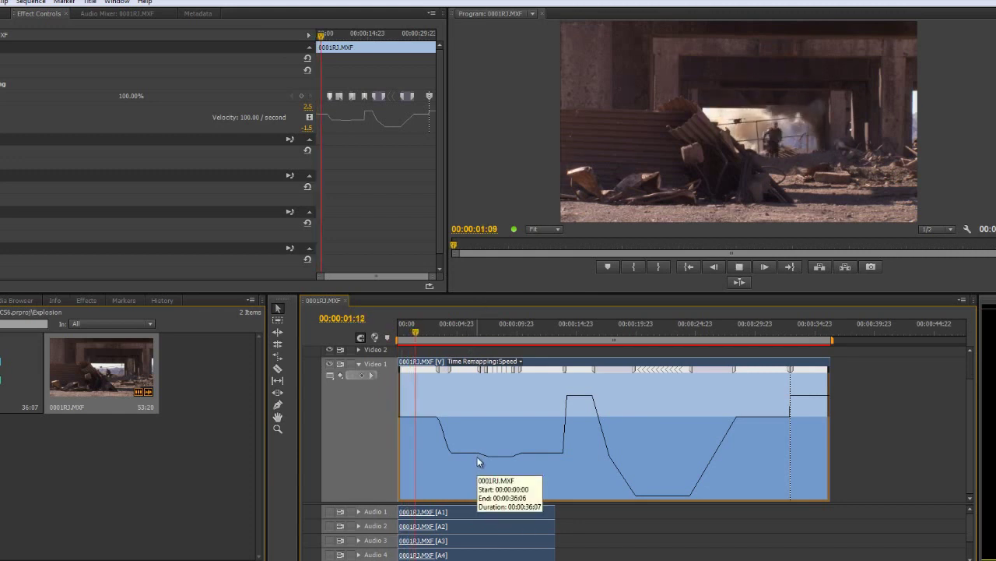